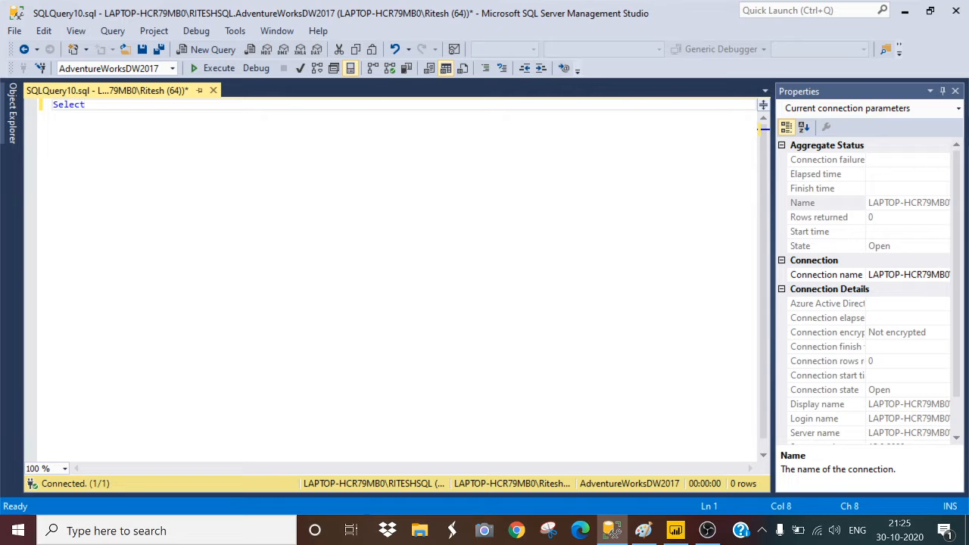
- Complete the query as Select * from DimEmployee and execute it
text(* from di)
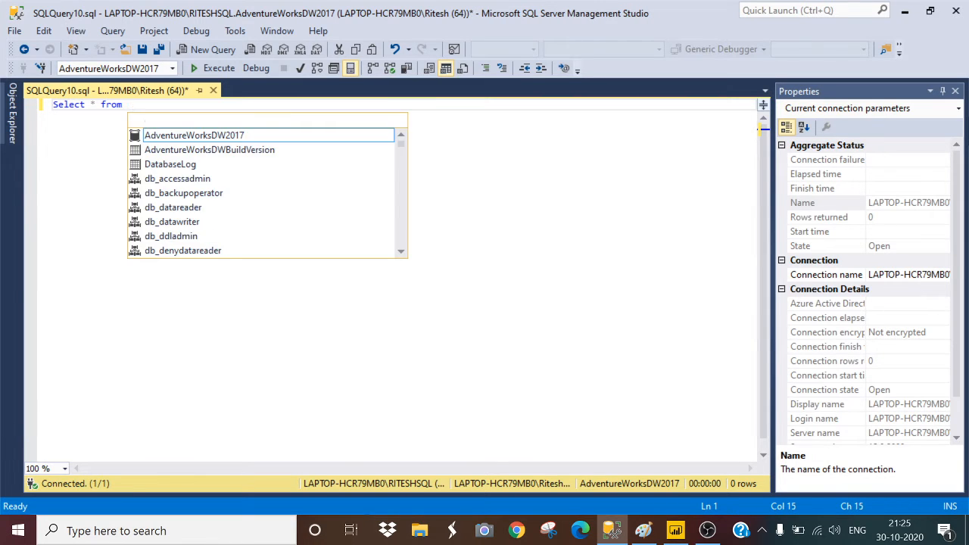
text(me)
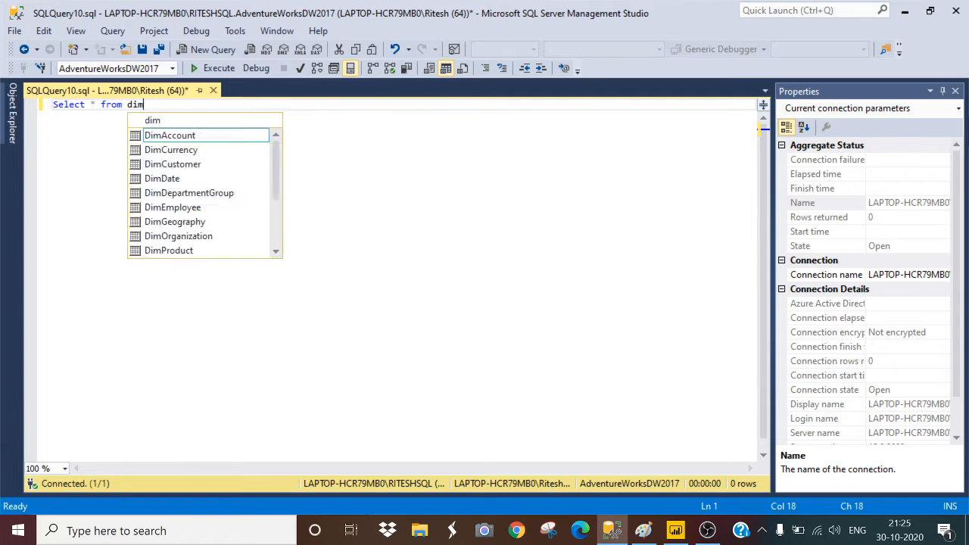
key(Tab)
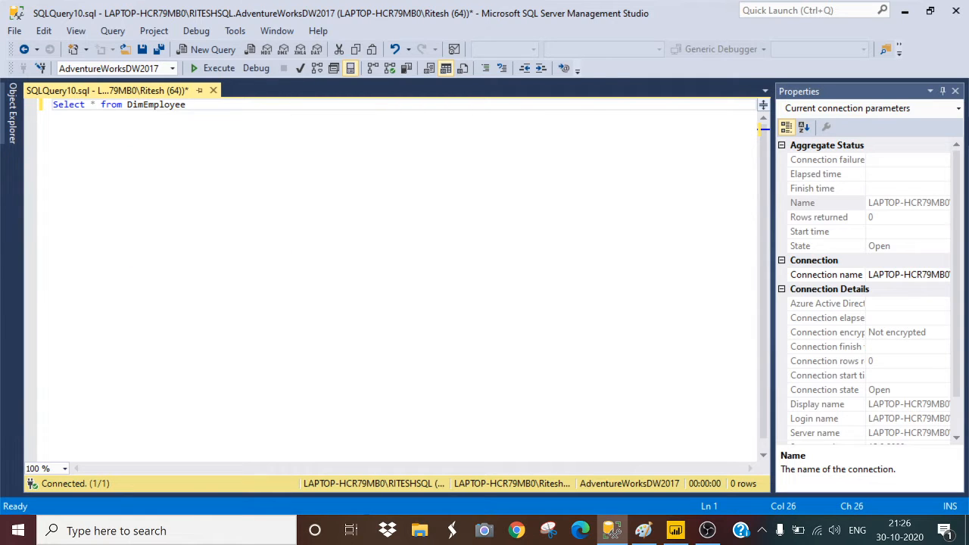
key(shift+Home)
key(F5)
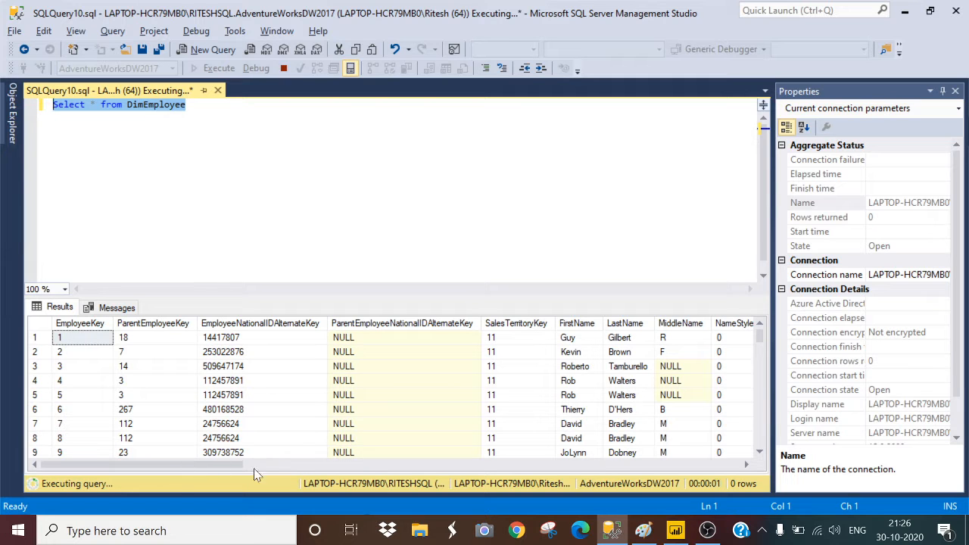
- Examine the FirstName and LastName columns in the query results
drag(211, 463, 316, 464)
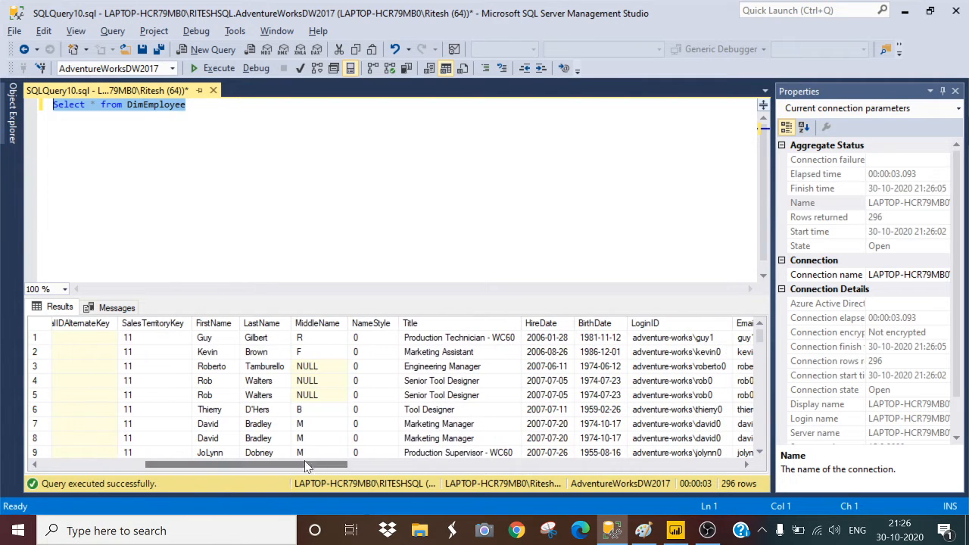
click(227, 324)
click(262, 324)
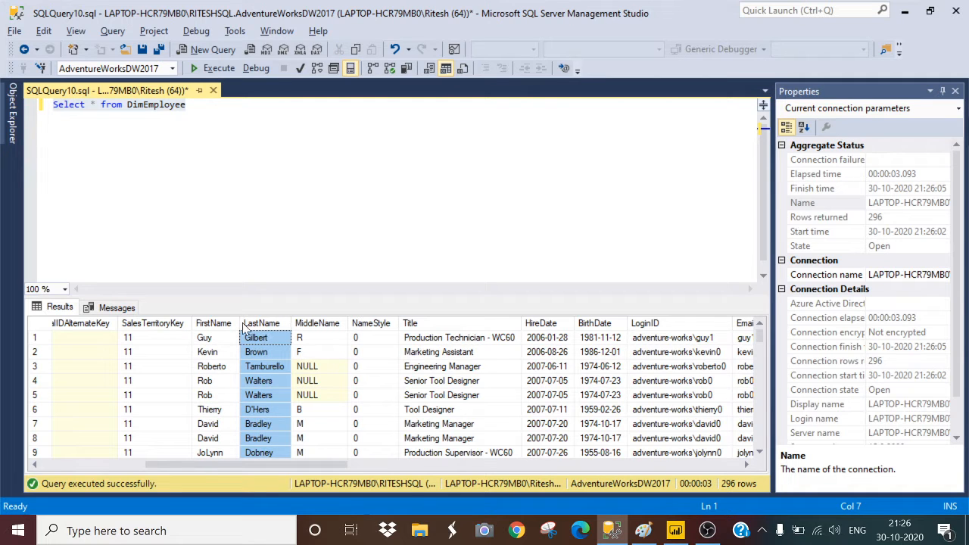
click(226, 324)
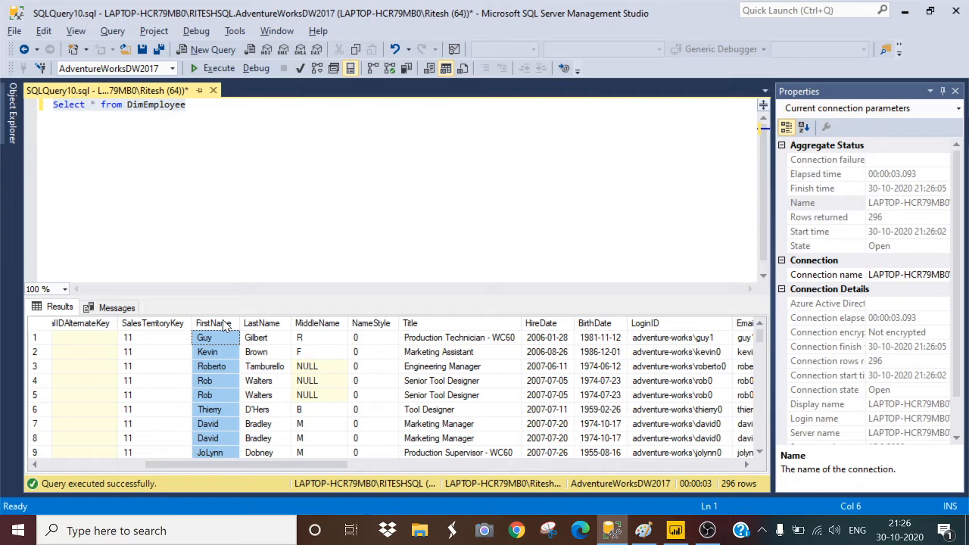
click(263, 328)
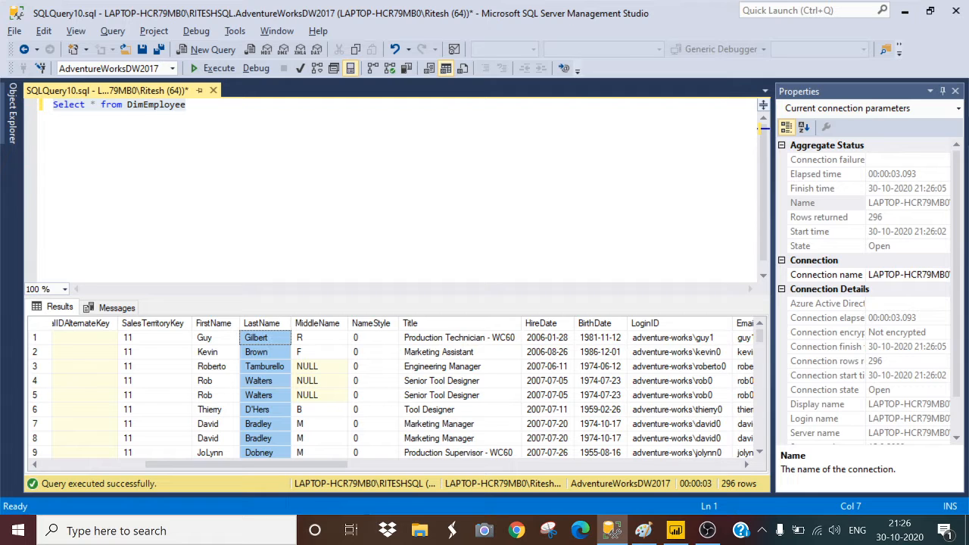
- Start a second query below the first, with select on one line and from DimEmployee on the next
click(187, 106)
key(Return)
key(Return)
text(s)
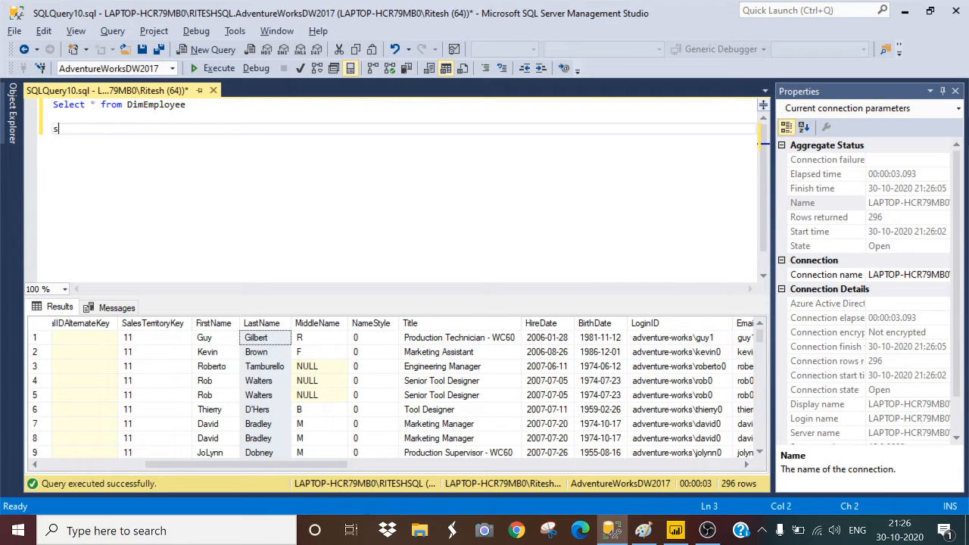
text(elect from dime)
key(Tab)
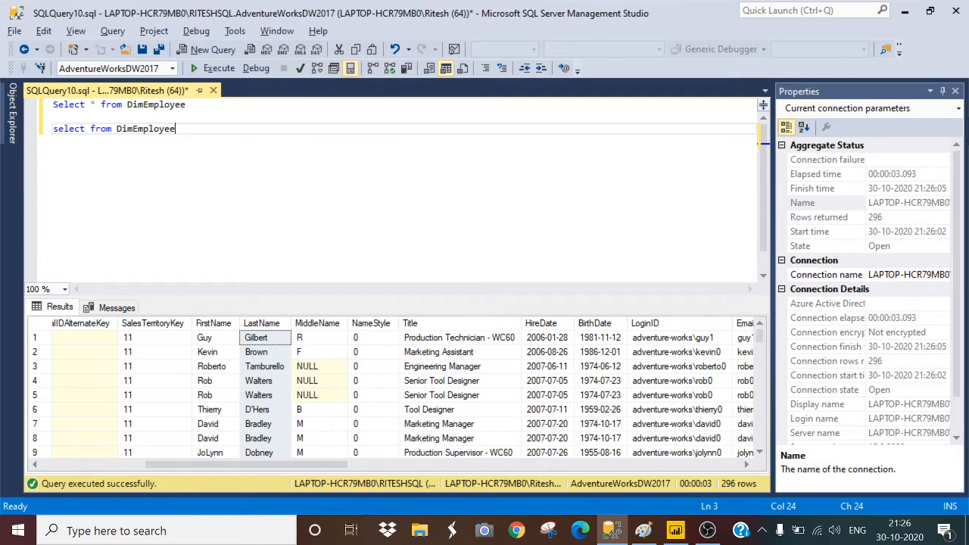
click(91, 130)
key(Return)
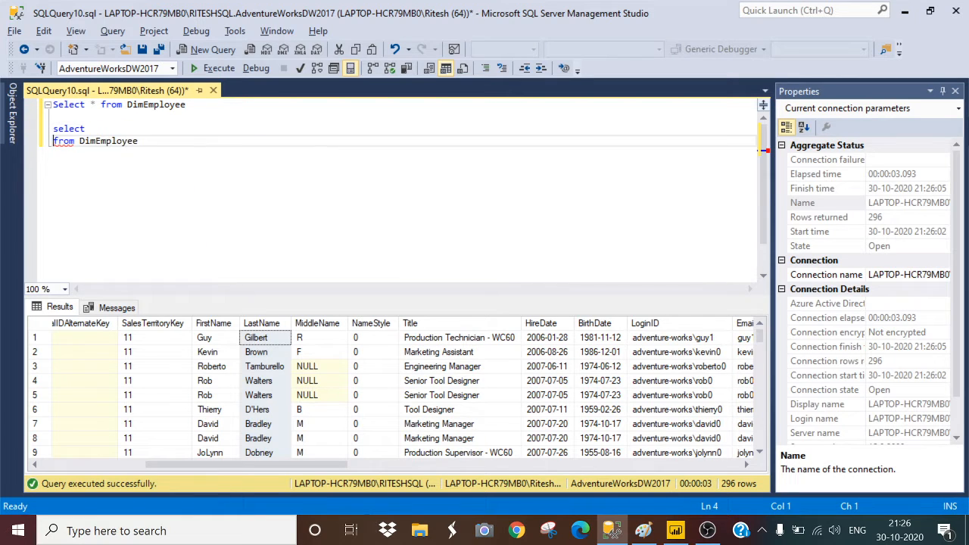
- Add left(firstname,3) as first3char to the second query's select list, followed by a comma
click(90, 129)
text(left)
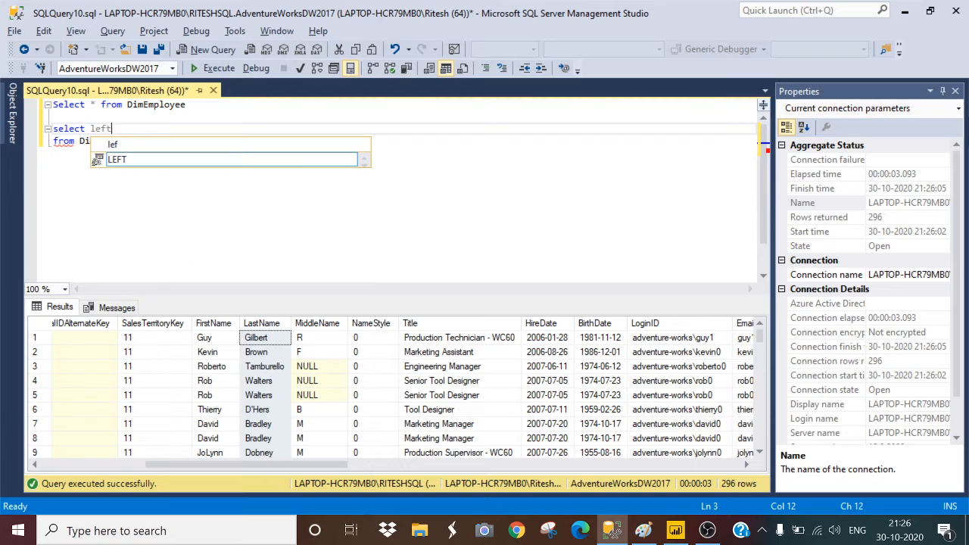
text(()
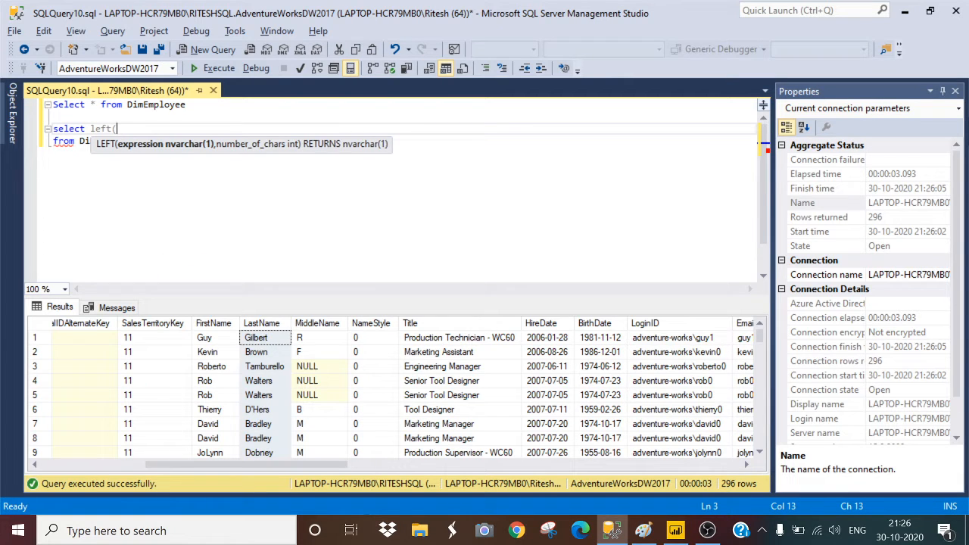
text(firstname,3)
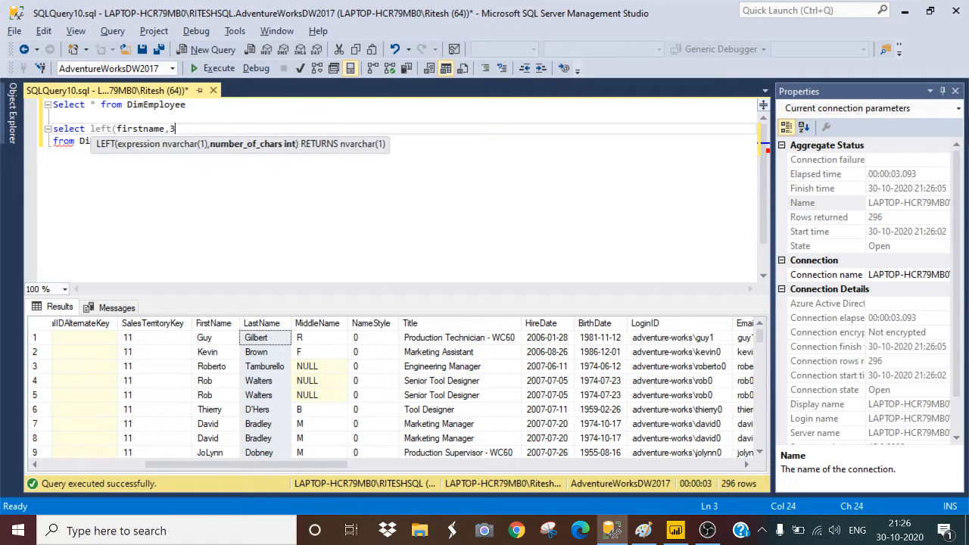
text() as )
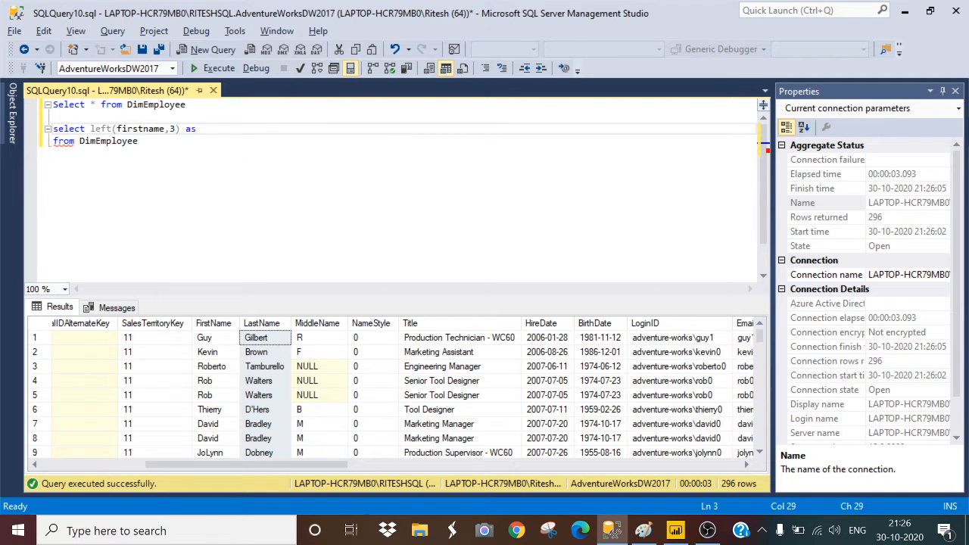
text(first3char,r)
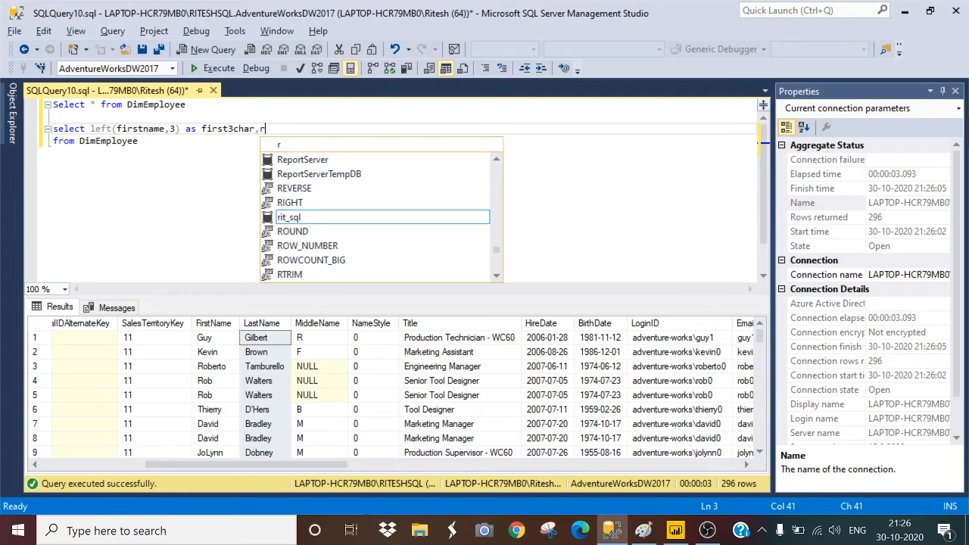
- Add right(lastname,3) as last3char to the second query's select list
text(ight()
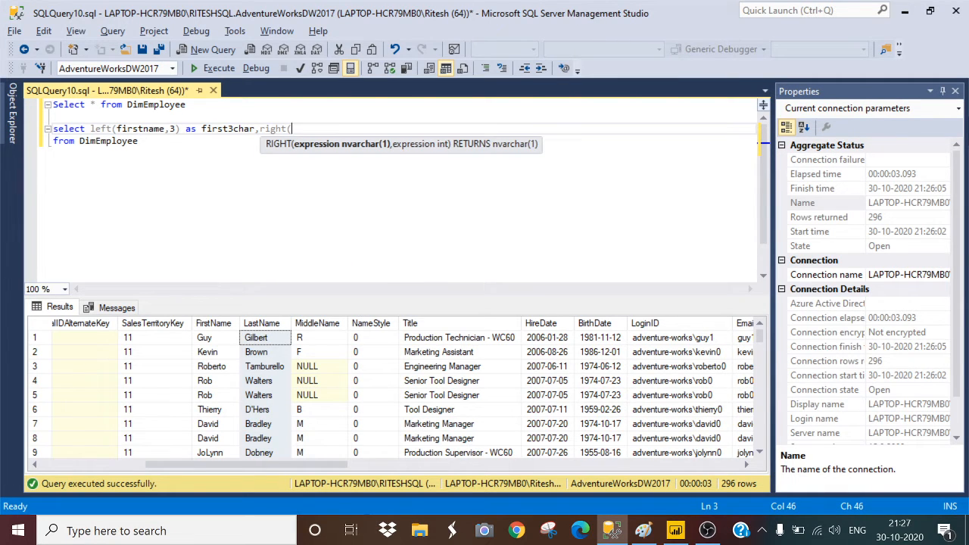
text(lastname)
text(,3) a )
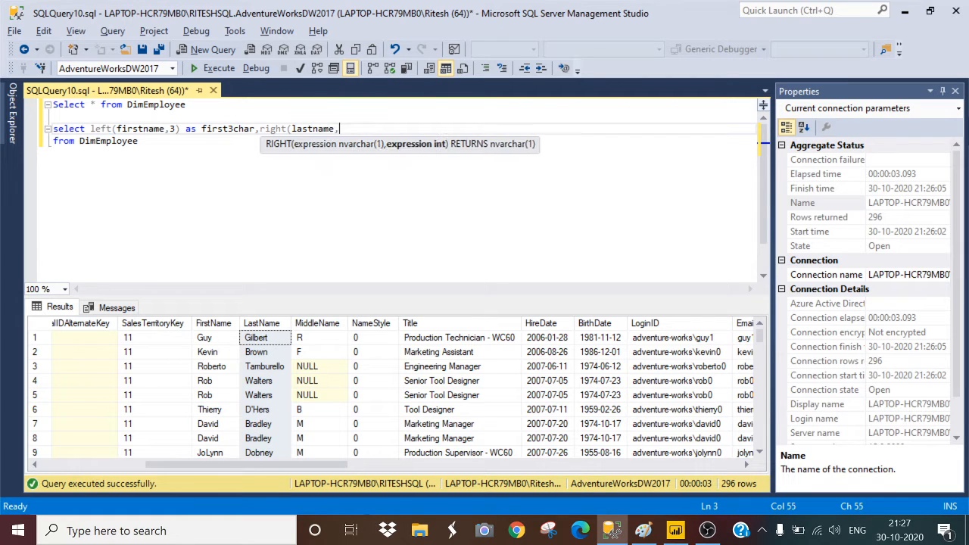
text(s)
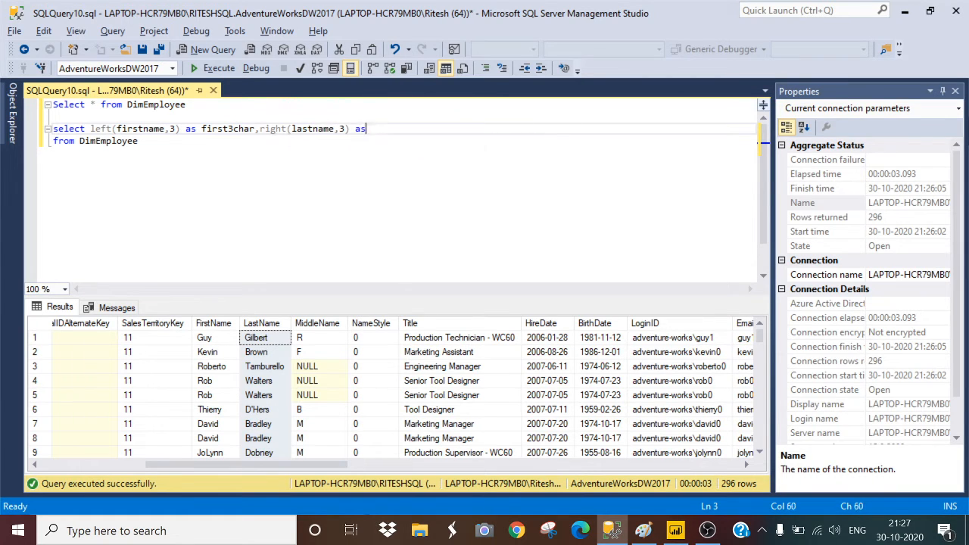
text(last3char)
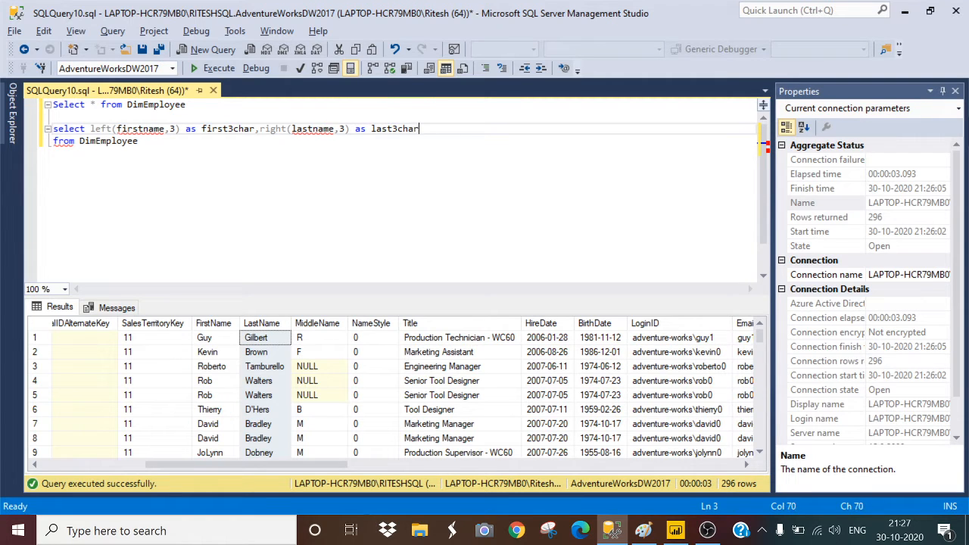
- Add the expression upper(concat(firstname+space(2),lastname)) on a new line of the select list
text(,)
key(Return)
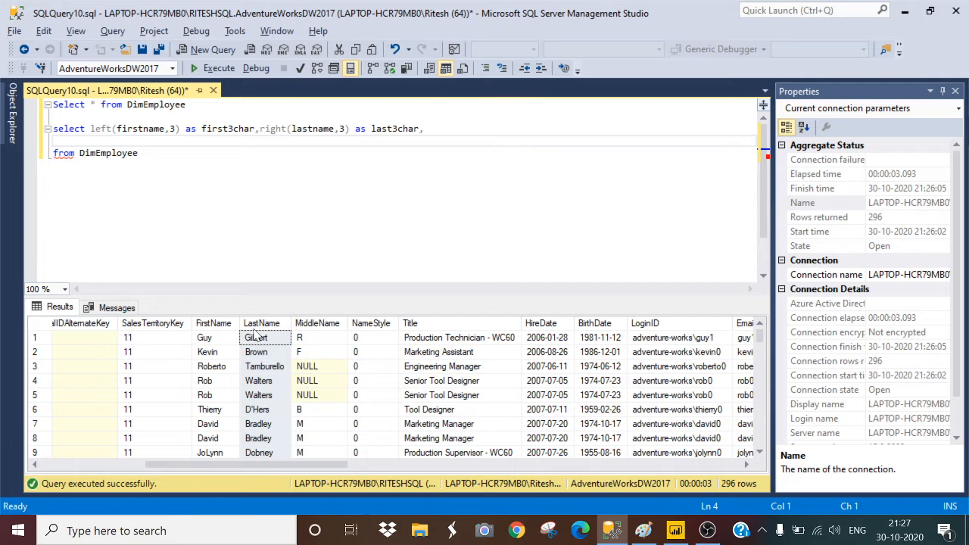
text(upper(concat()
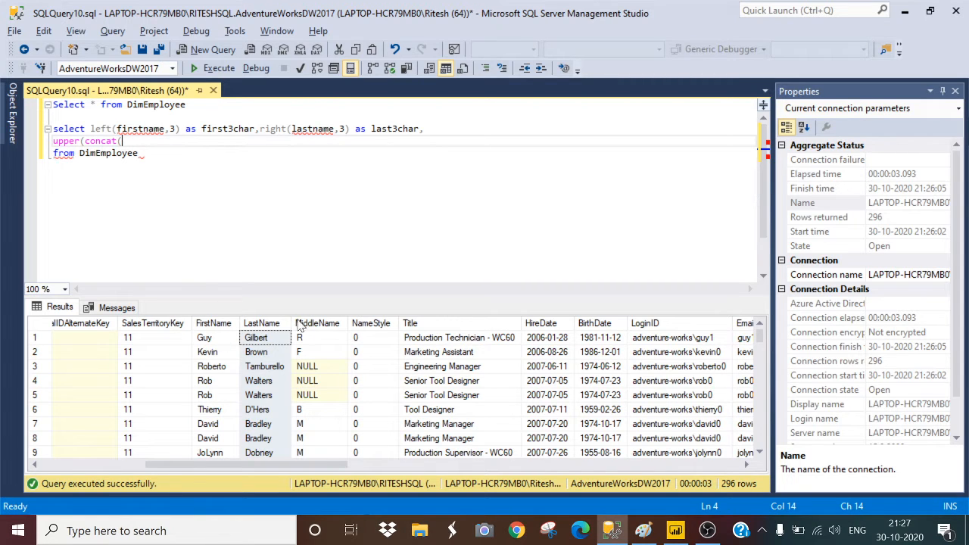
text(firstname+space)
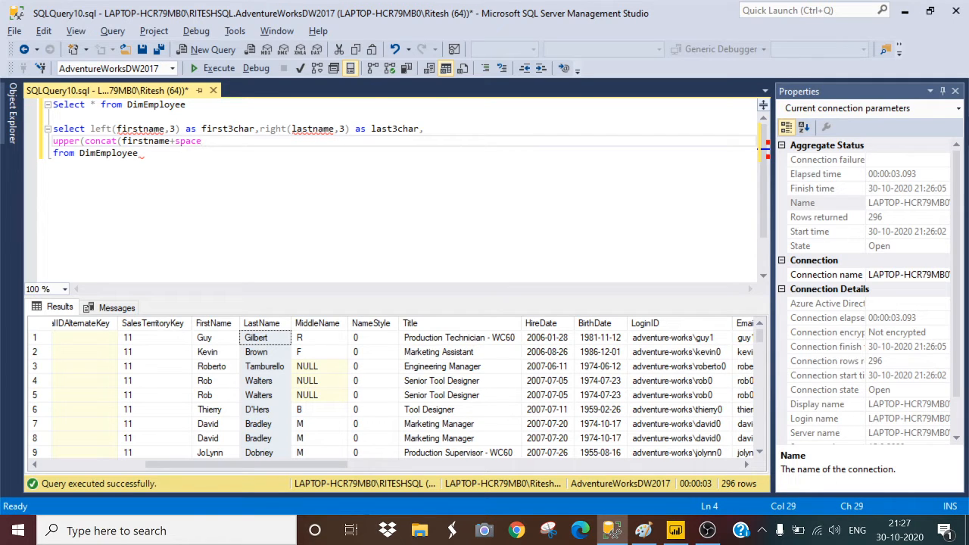
text((2))
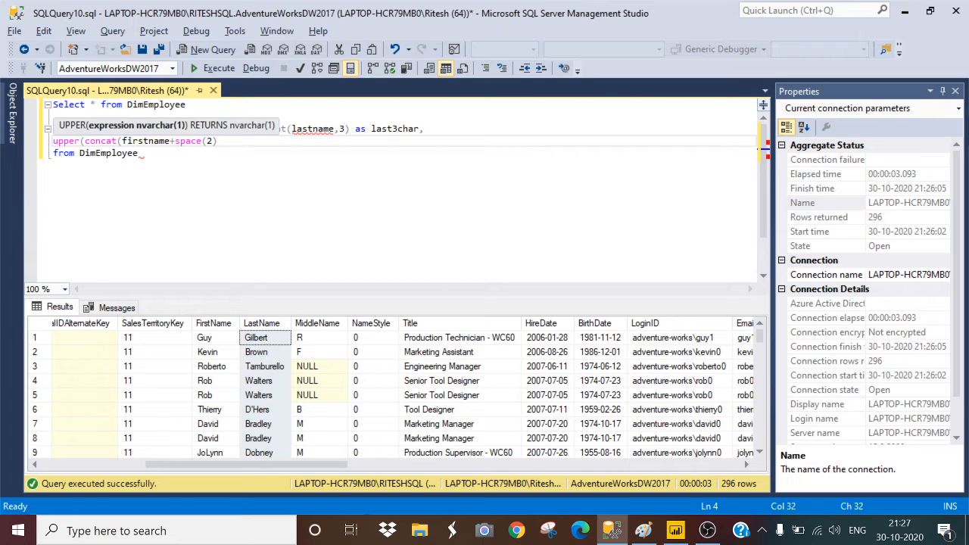
text(,lastname)
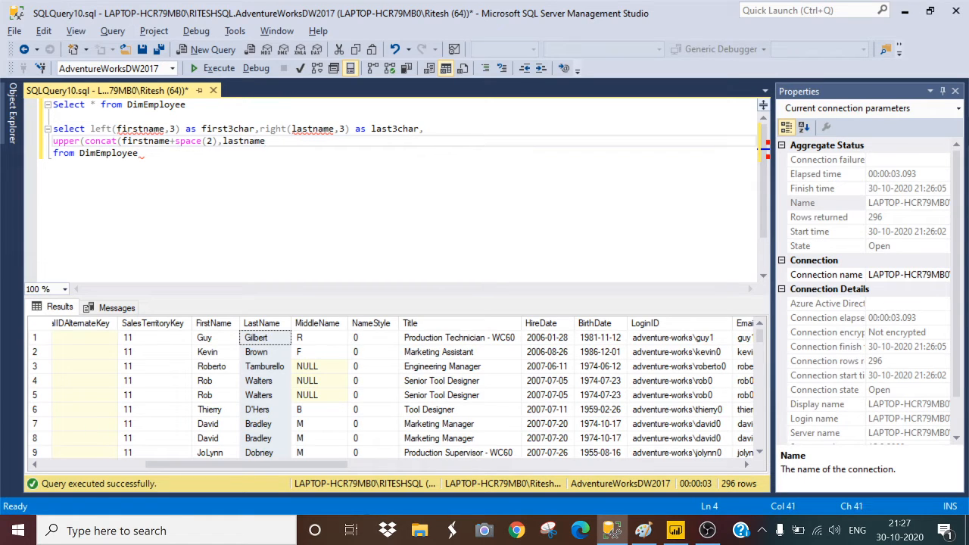
text()))
- Add the expression lower(concat(firstname+space(2),lastname)) on the line below the upper expression, separated by a comma
text(,)
key(Return)
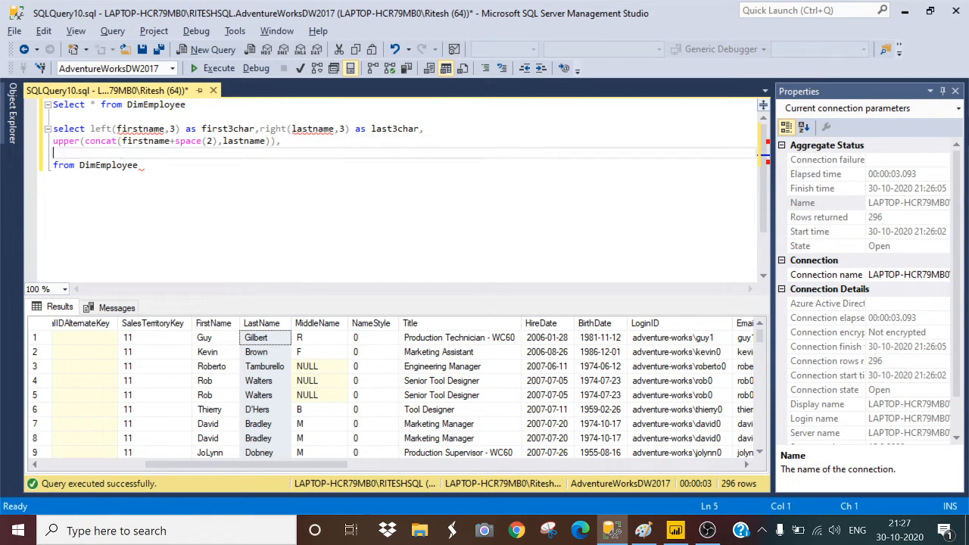
text(lower)
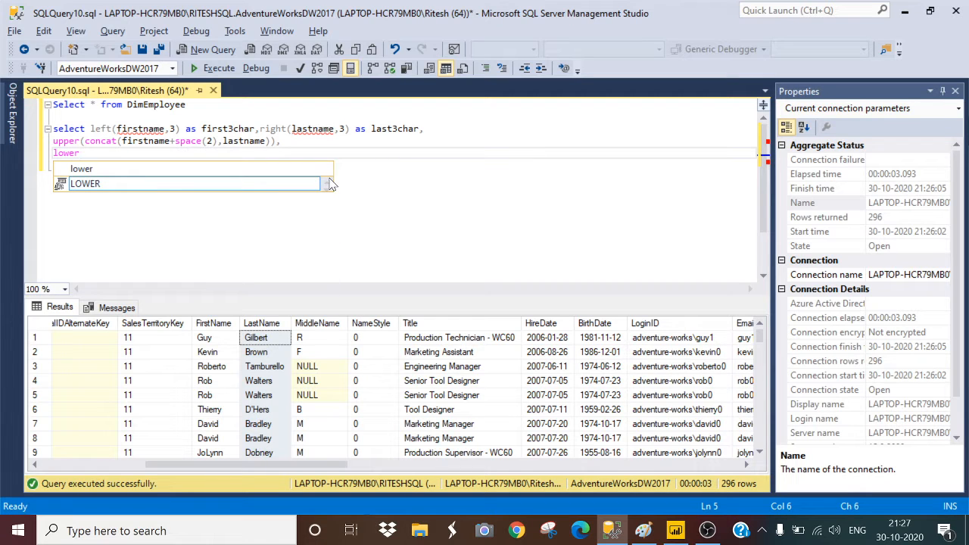
text((concz)
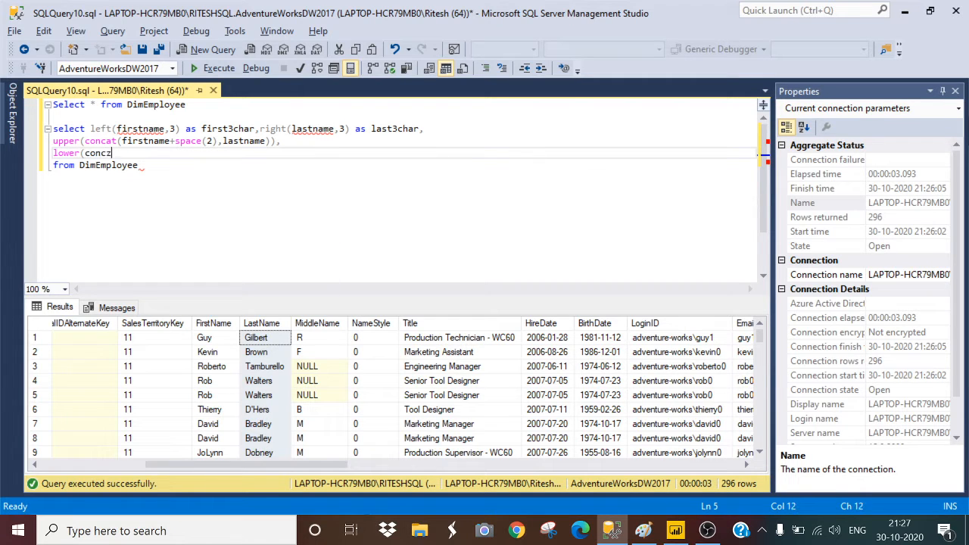
key(BackSpace)
text(at(firstname+space)
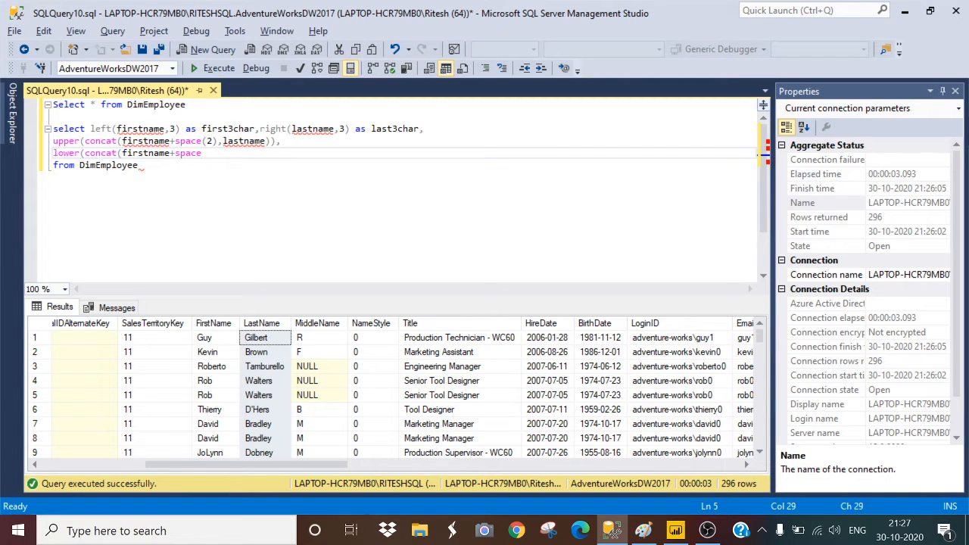
text(()
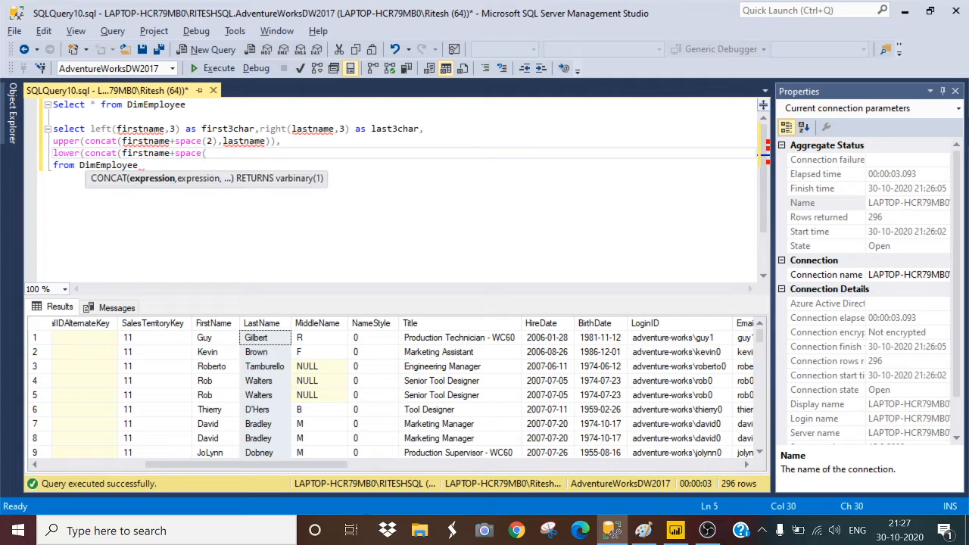
text(2),las)
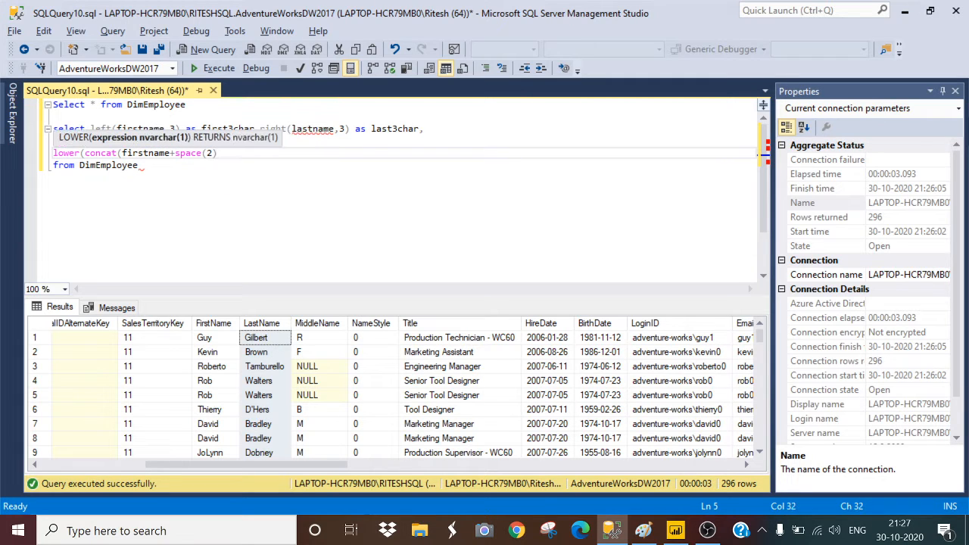
text(tname)
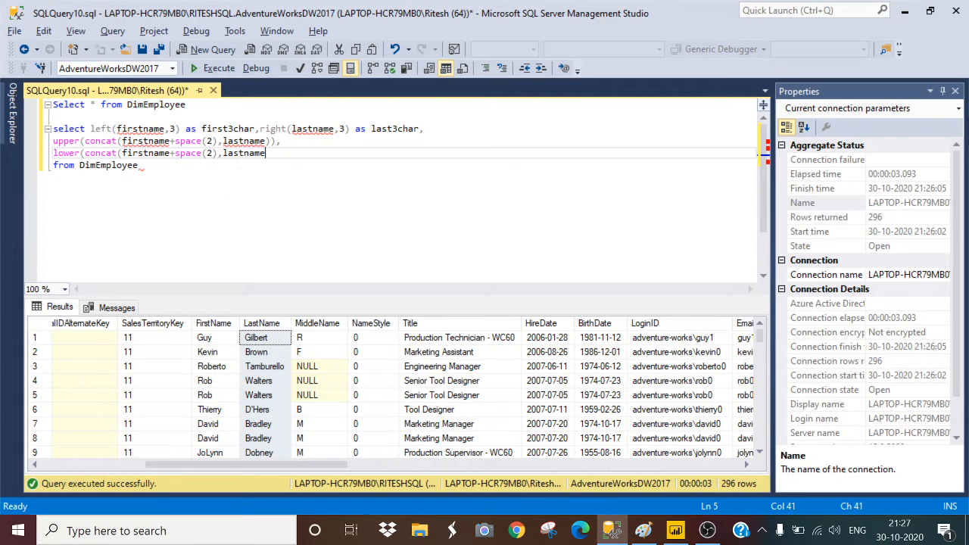
text()))
- Alias the upper expression as Uppername and the lower expression as Lowername
key(Up)
text(as Uppewer)
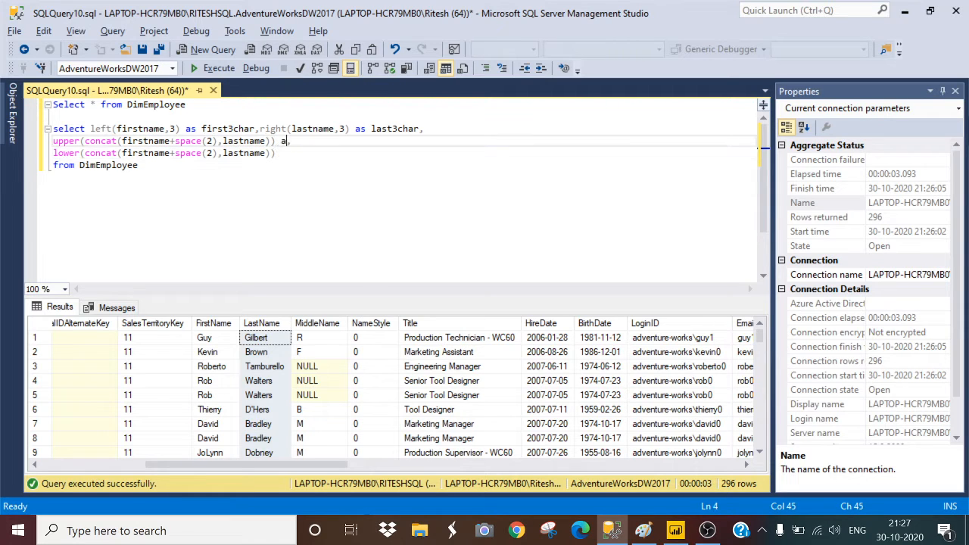
key(BackSpace)
key(BackSpace)
key(BackSpace)
key(BackSpace)
key(BackSpace)
key(BackSpace)
key(BackSpace)
text(Uppername)
key(Down)
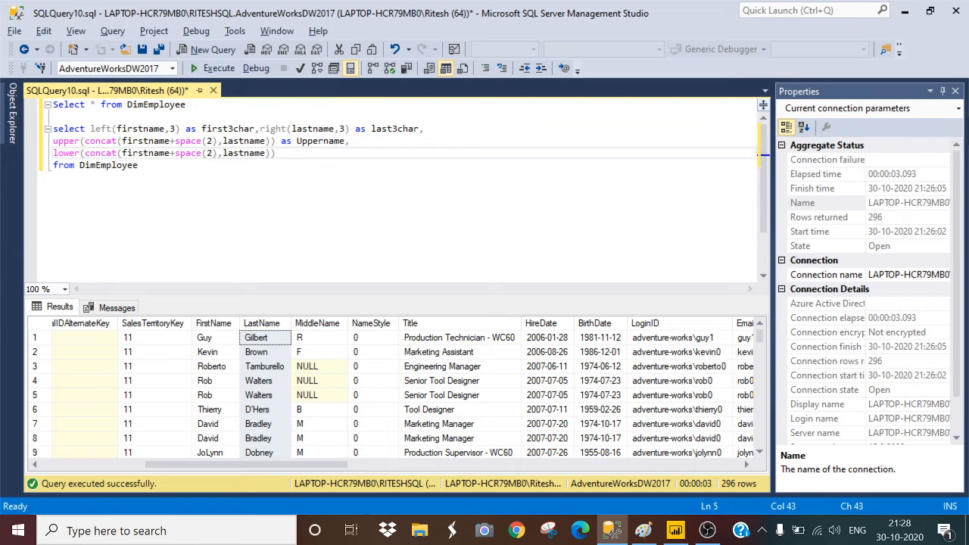
text(a )
text( Lowername)
- Run only the second query and review its Uppername, Lowername, last3char and first3char result columns
drag(144, 165, 54, 130)
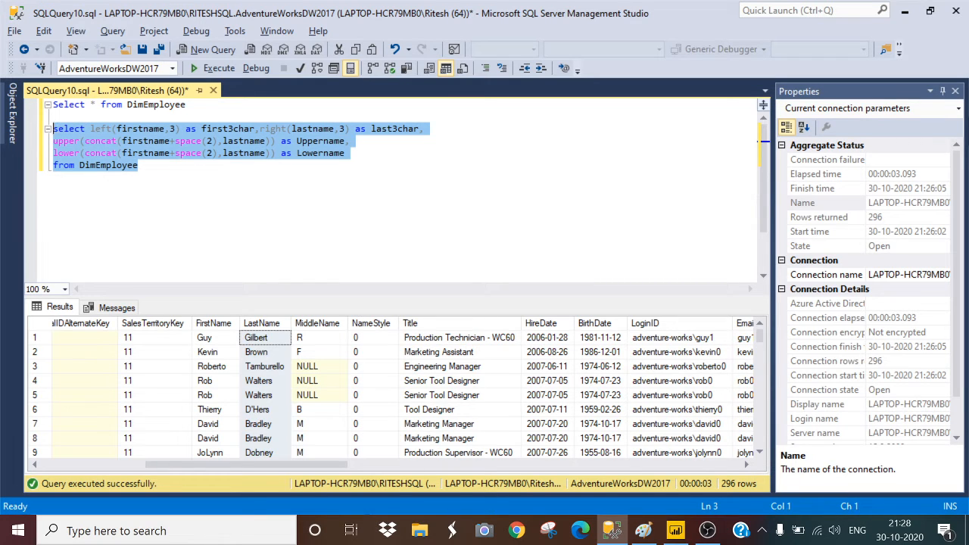
key(F5)
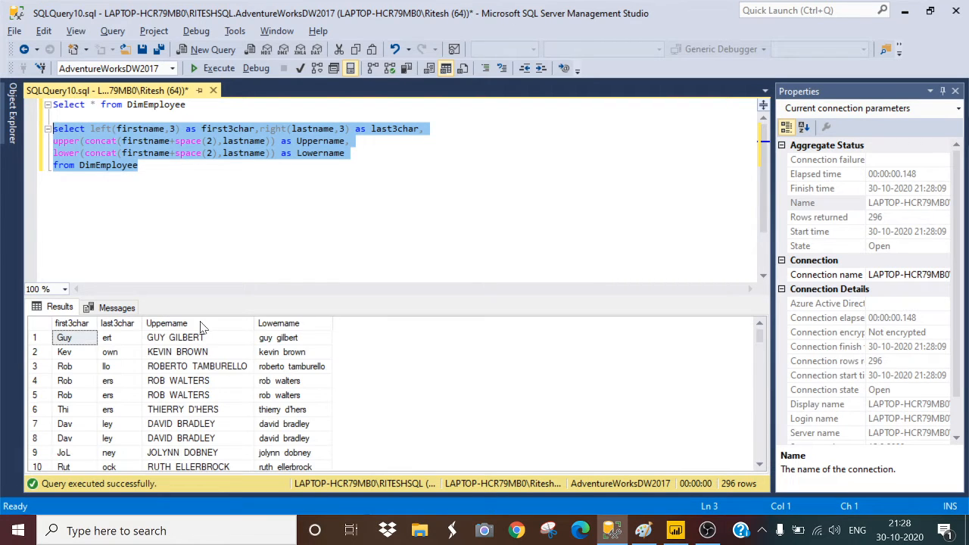
click(202, 325)
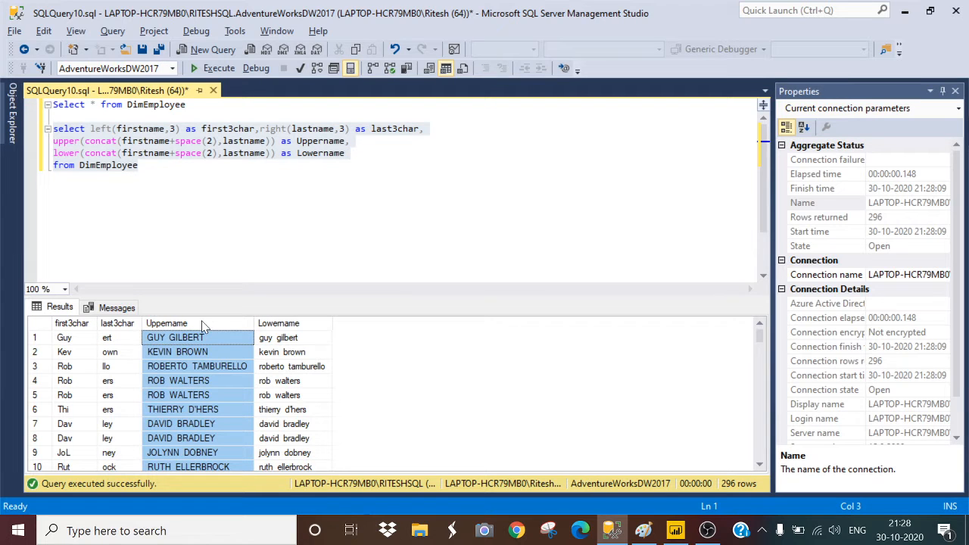
click(301, 330)
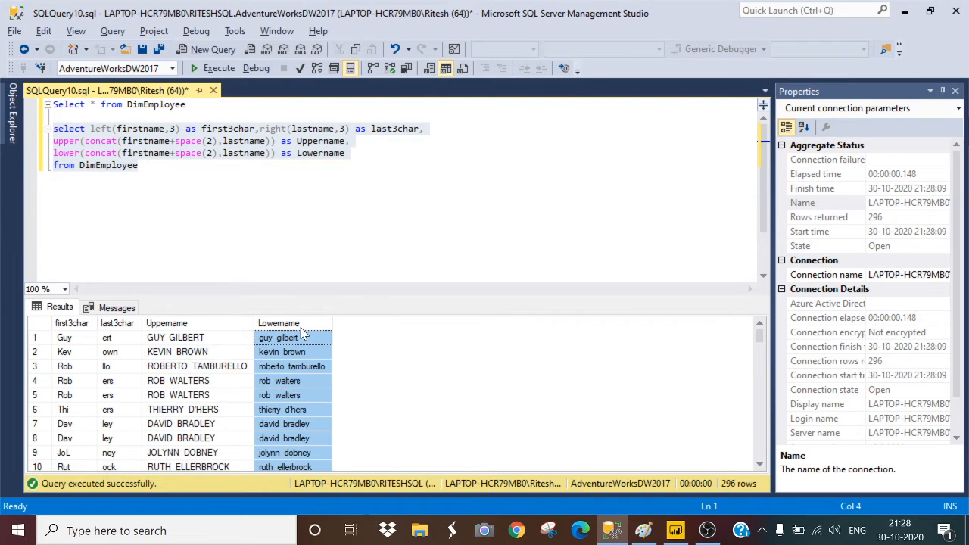
click(125, 325)
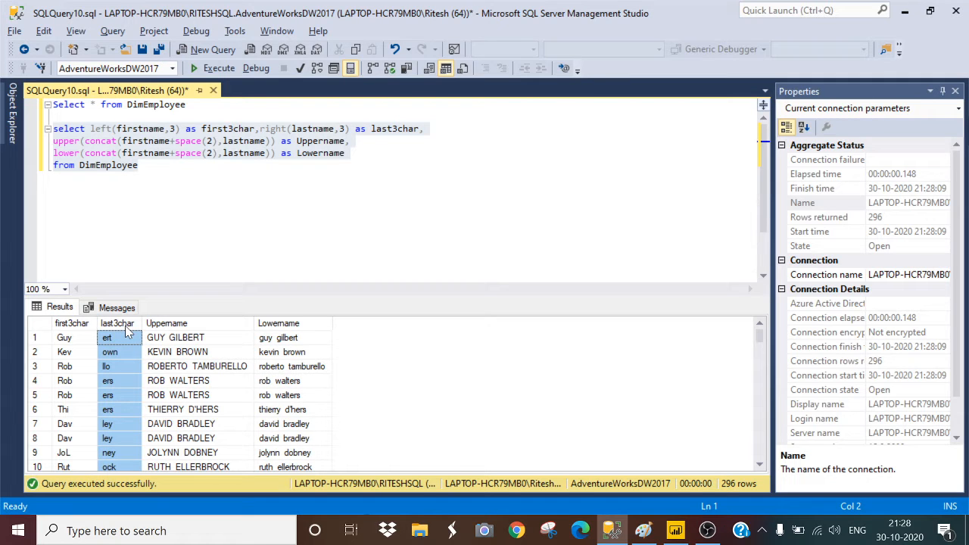
click(72, 325)
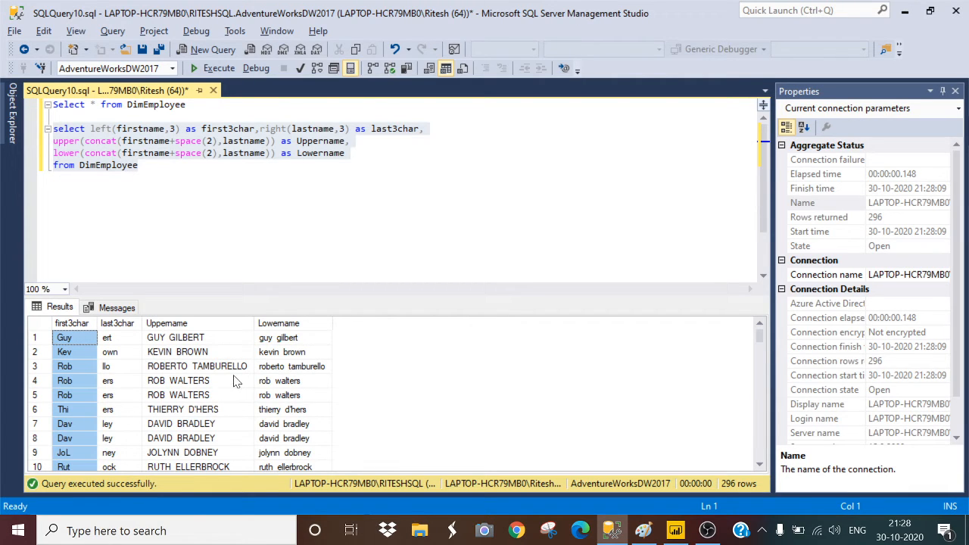
- Switch to Power BI Desktop and, in the data view, add the DimEmployee calculated column First3char = left(DimEmployee[FirstName],3)
click(676, 532)
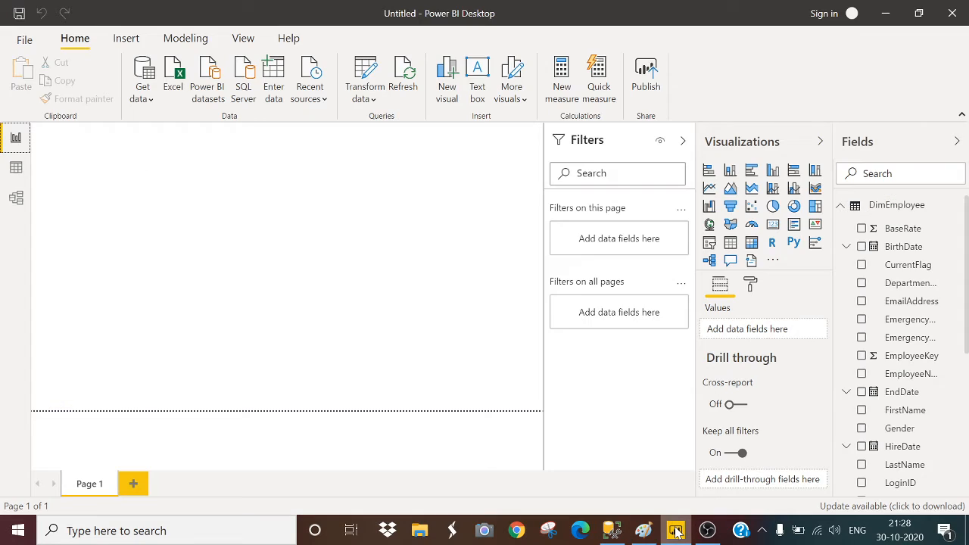
click(16, 167)
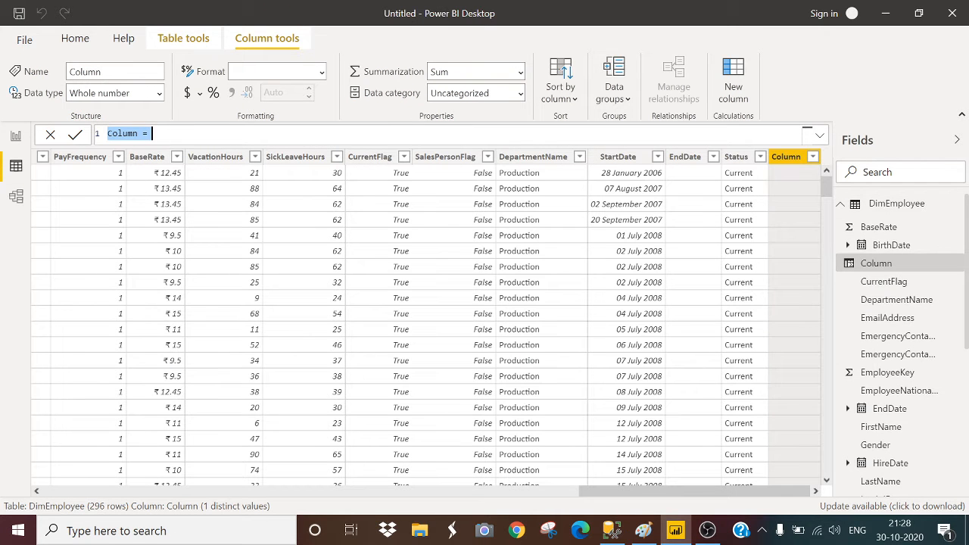
double_click(122, 134)
text(First)
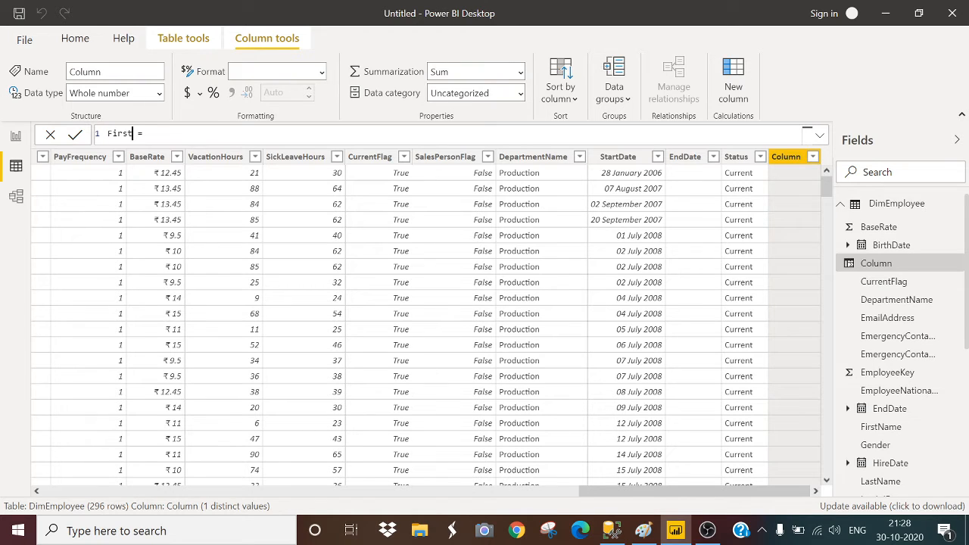
text(3char = left)
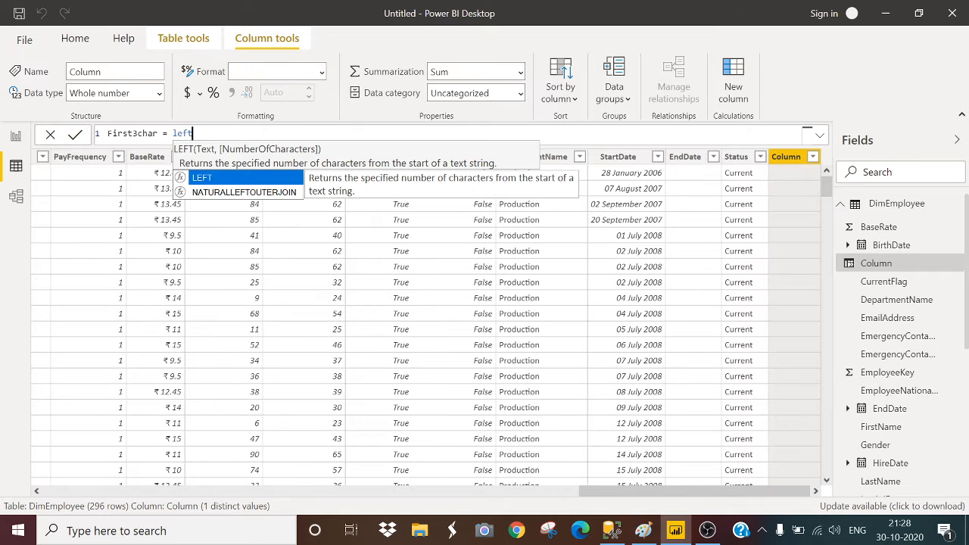
text((firs)
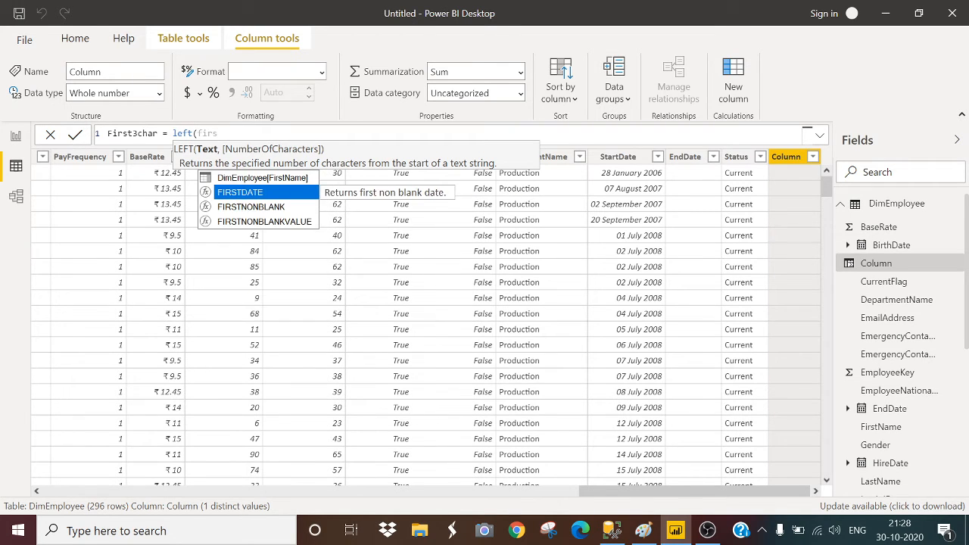
key(Up)
key(Tab)
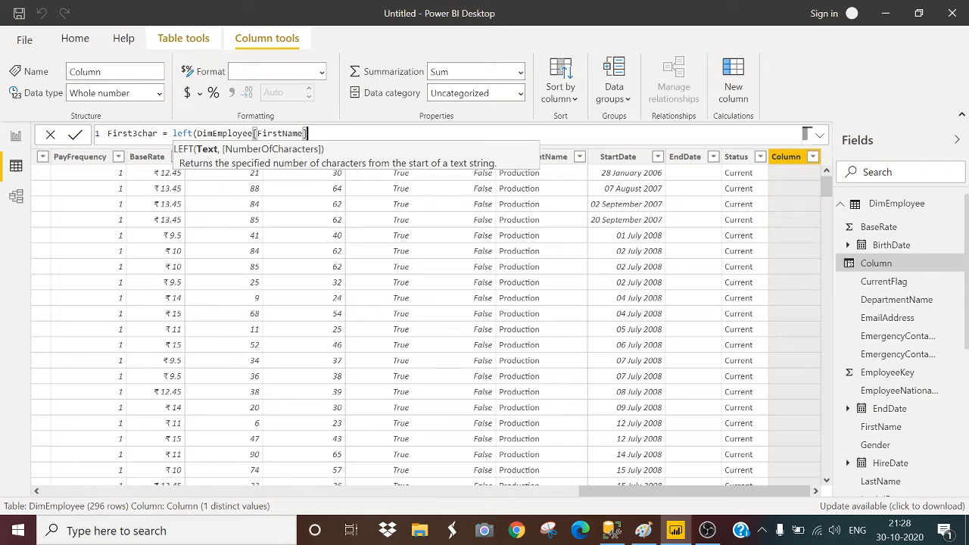
text(,3)
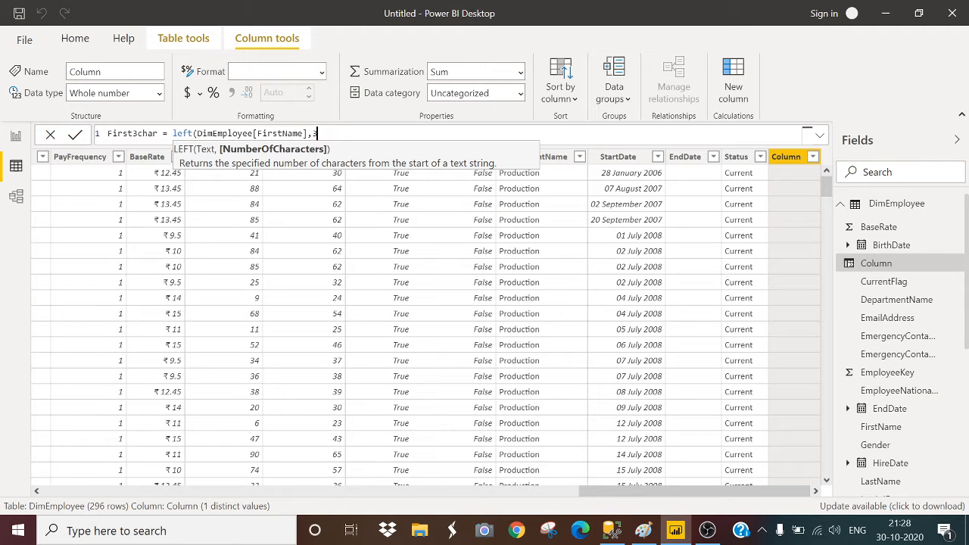
text())
key(Return)
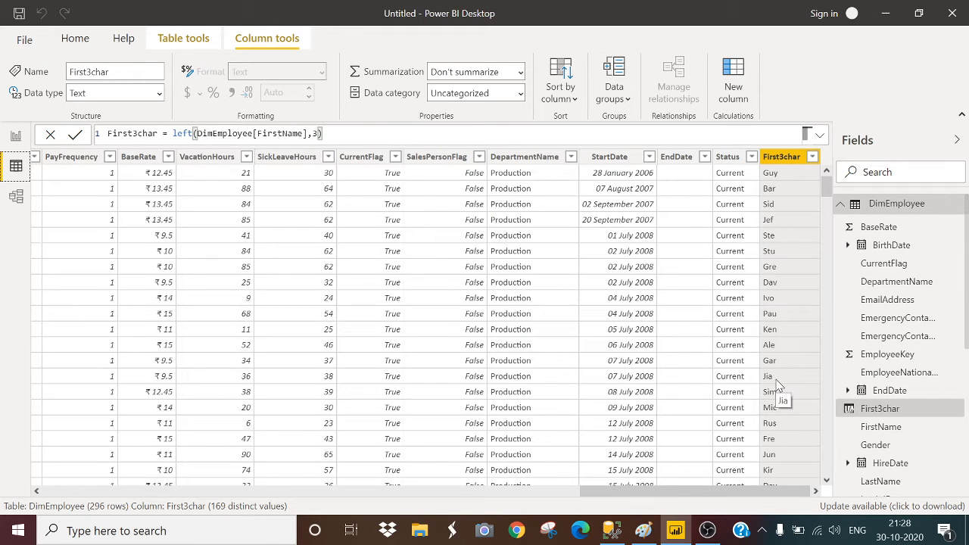
- Add the calculated column Last3char = right(DimEmployee[LastName],3) to DimEmployee and look through its rows
click(726, 84)
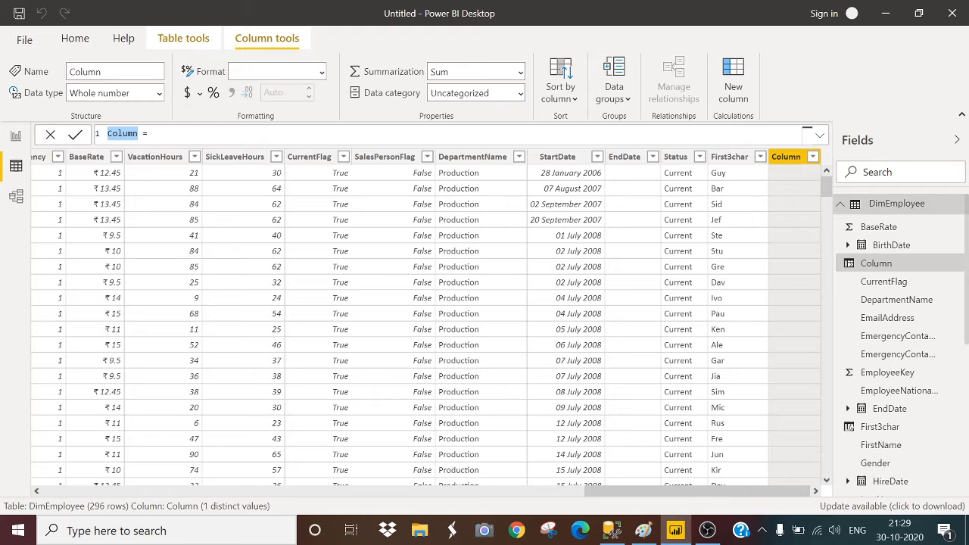
text(Last3char = right()
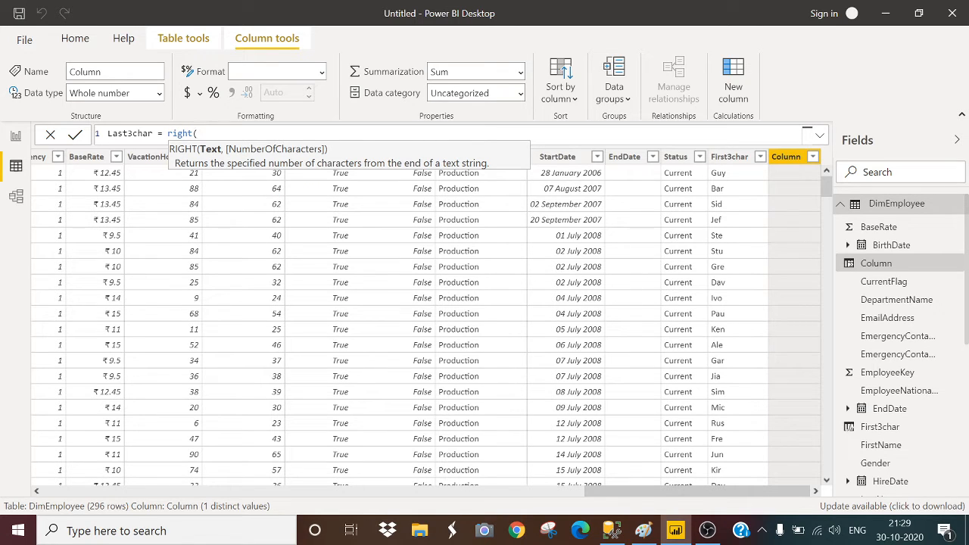
text(la)
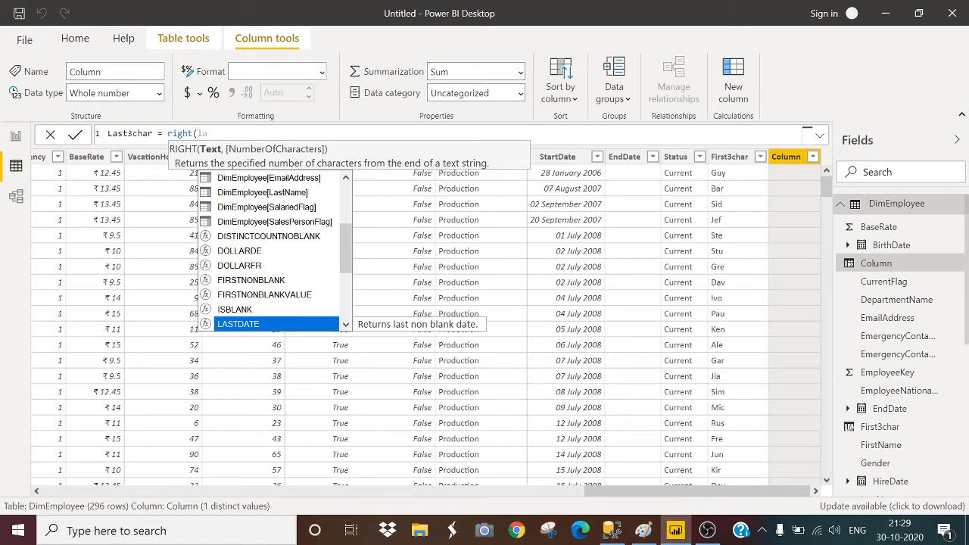
key(Up)
key(Up)
key(Up)
key(Up)
key(Up)
key(Up)
key(Up)
key(Up)
key(Up)
key(Tab)
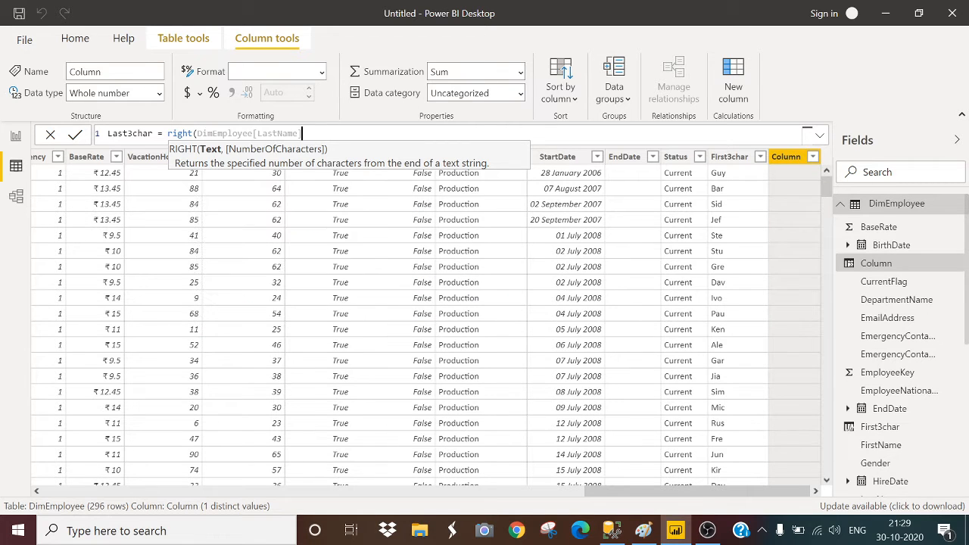
text(,)
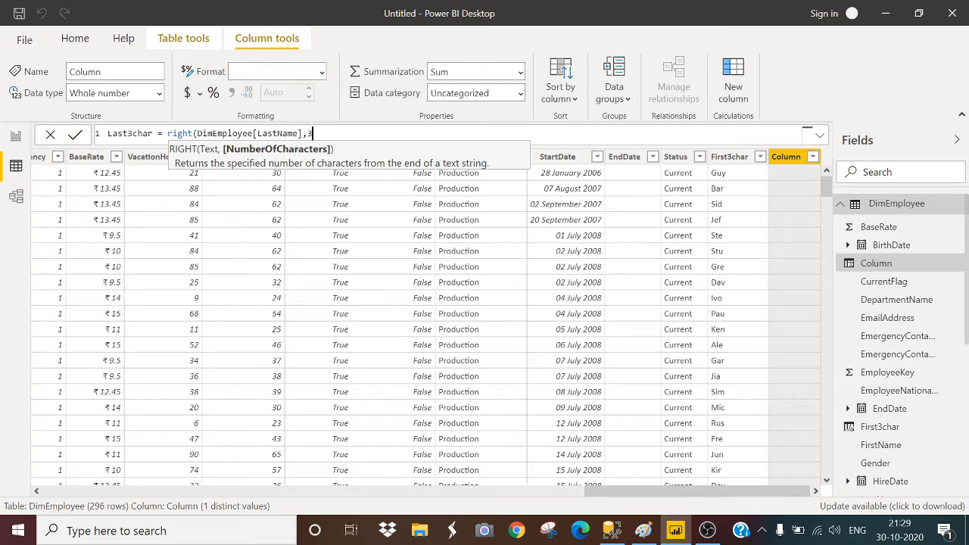
text(3))
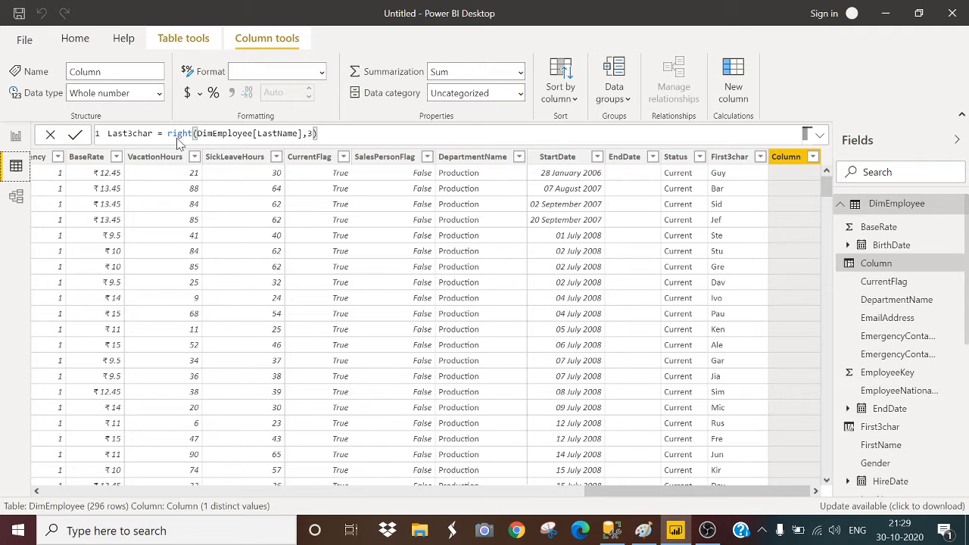
key(Return)
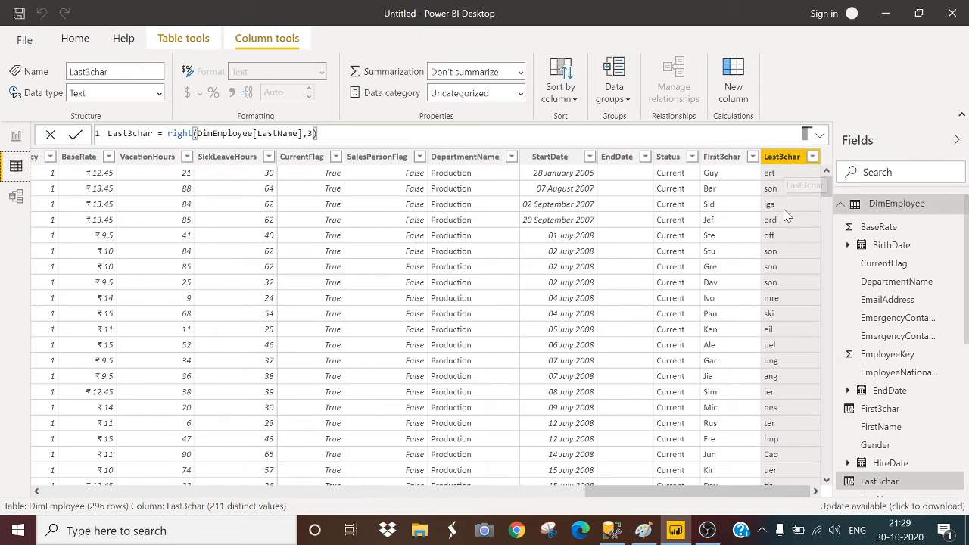
scroll(792, 393, down, 8)
scroll(791, 387, up, 8)
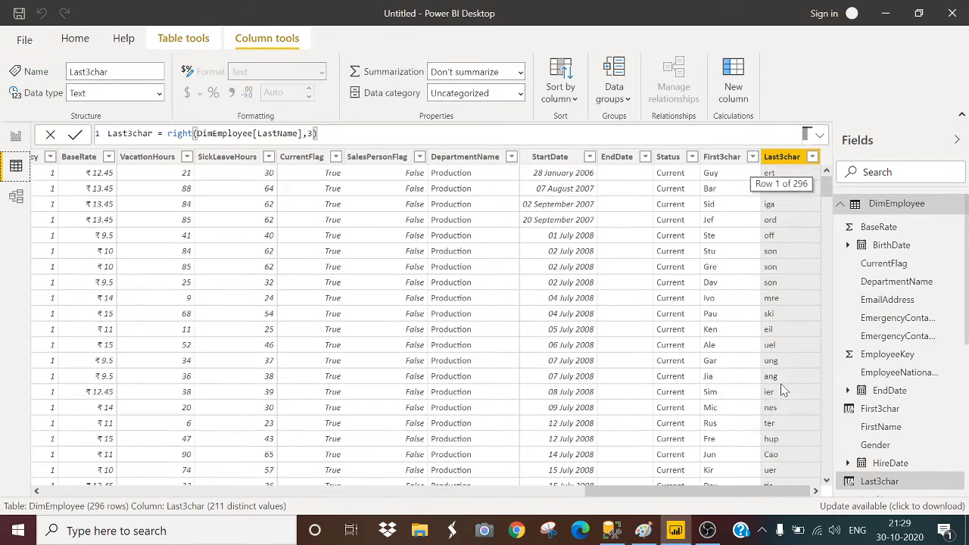
- Add the calculated column Upperconcat = upper(CONCATENATE(DimEmployee[FirstName]," ")) to DimEmployee
click(736, 91)
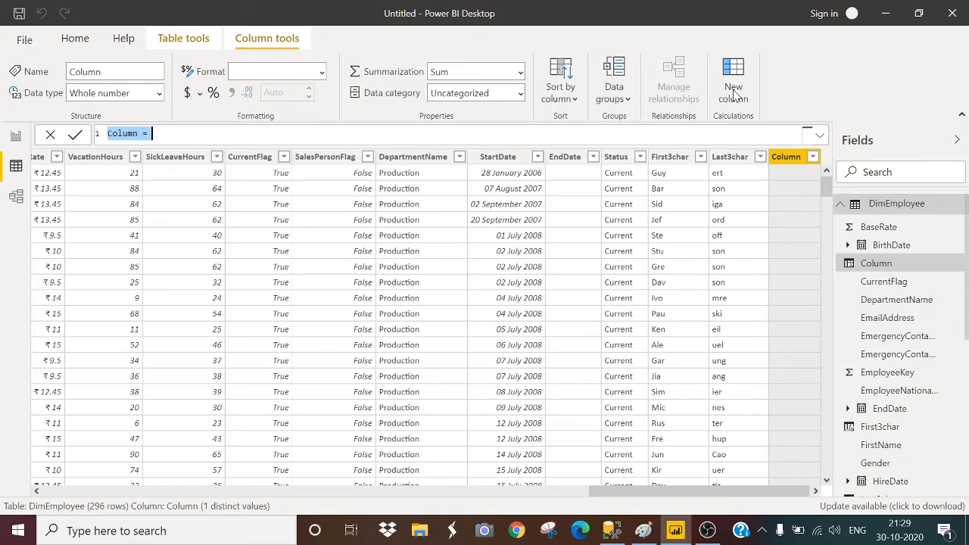
double_click(124, 134)
text(Upper)
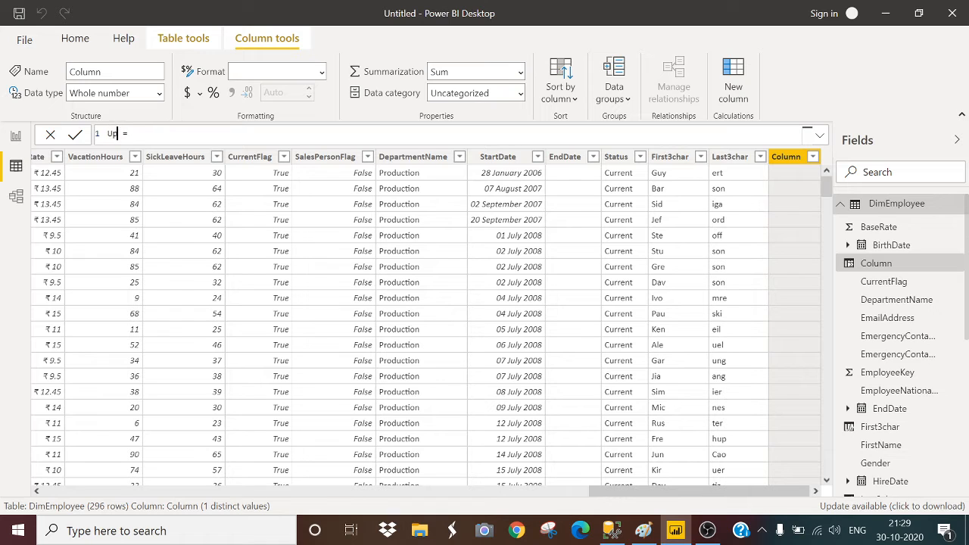
text(concat = upper)
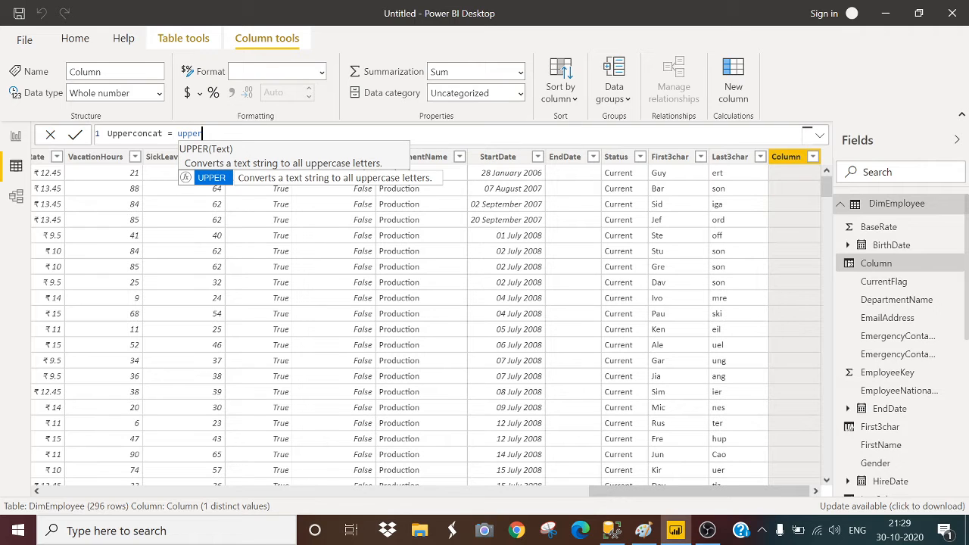
text((con)
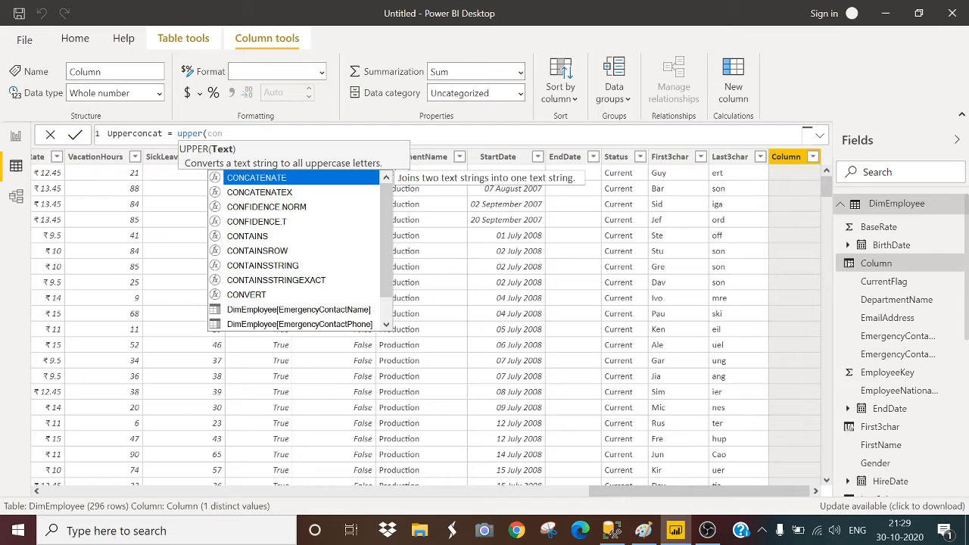
key(Tab)
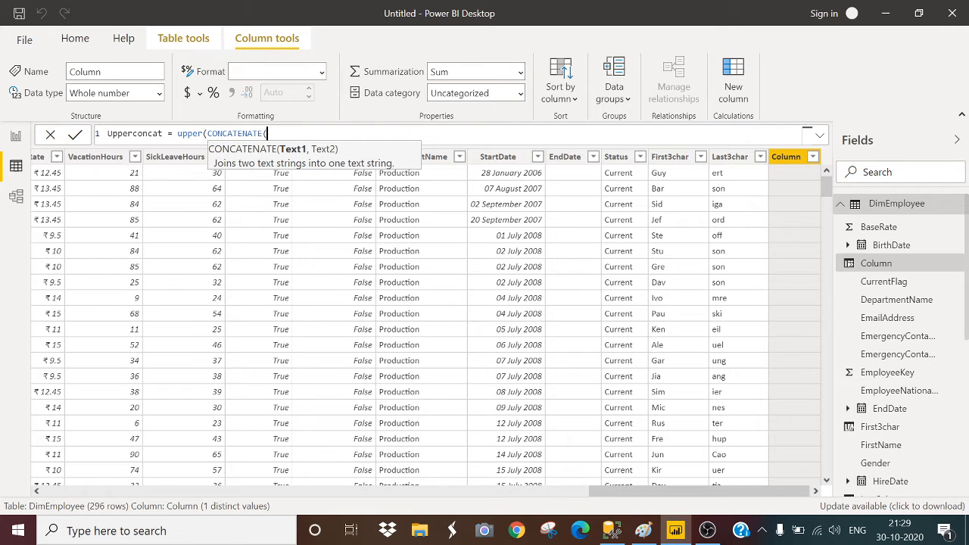
text(firs)
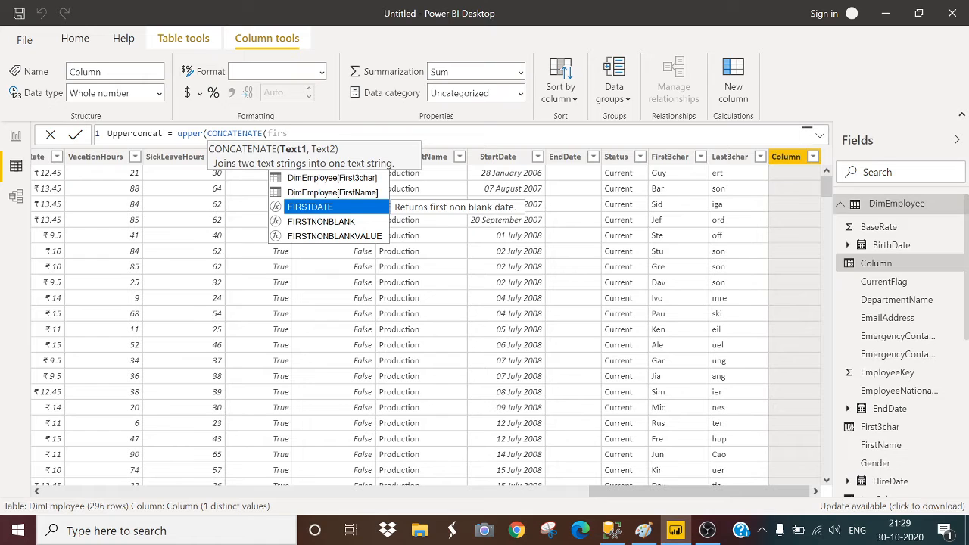
key(Up)
key(Tab)
text(,)
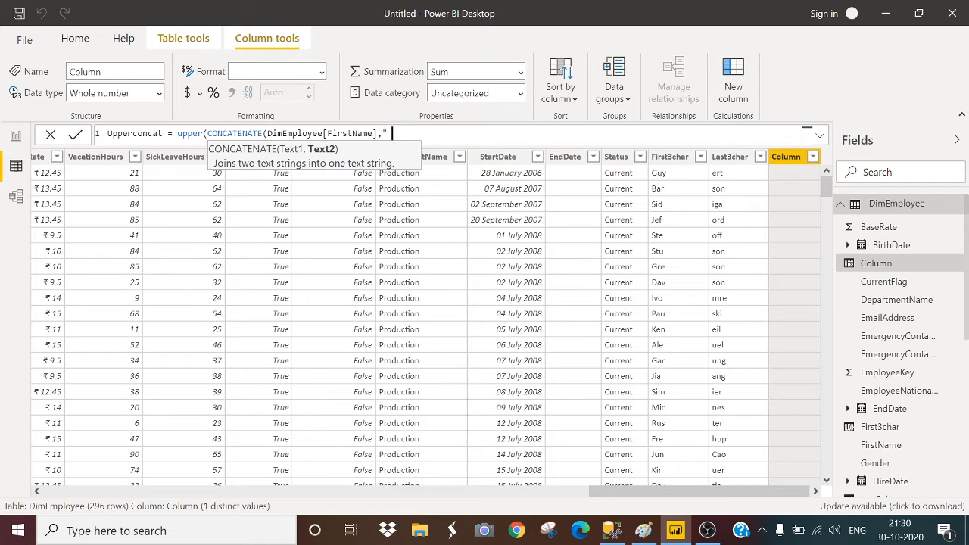
text(" "))
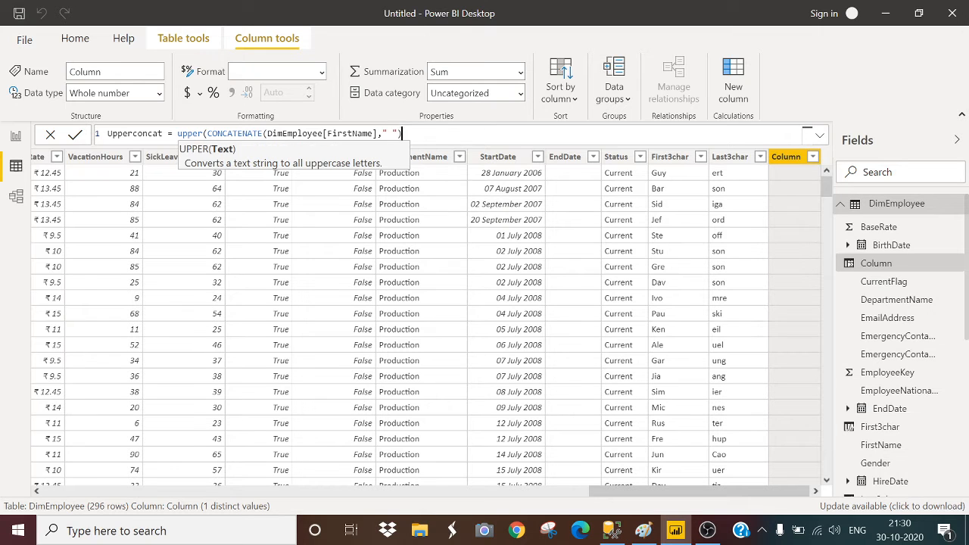
key(Return)
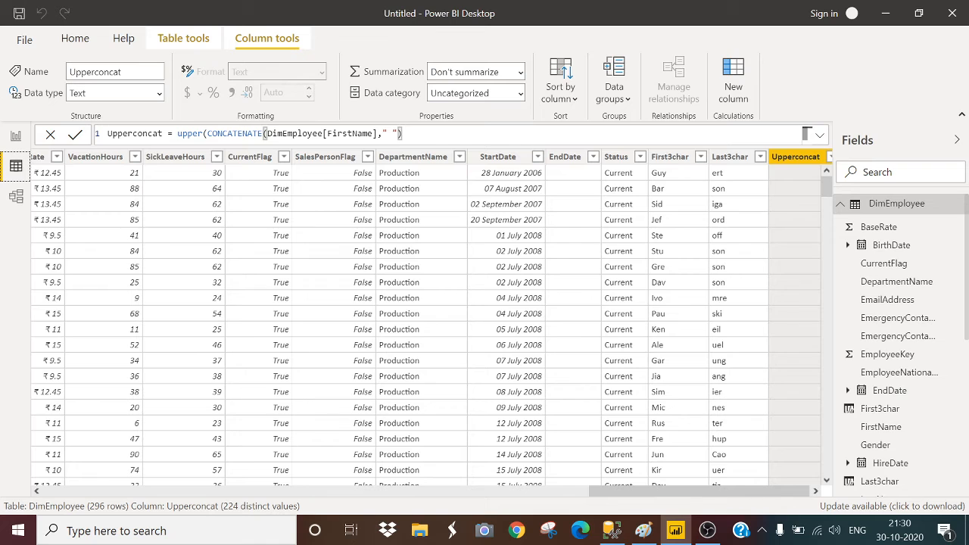
text())
key(Return)
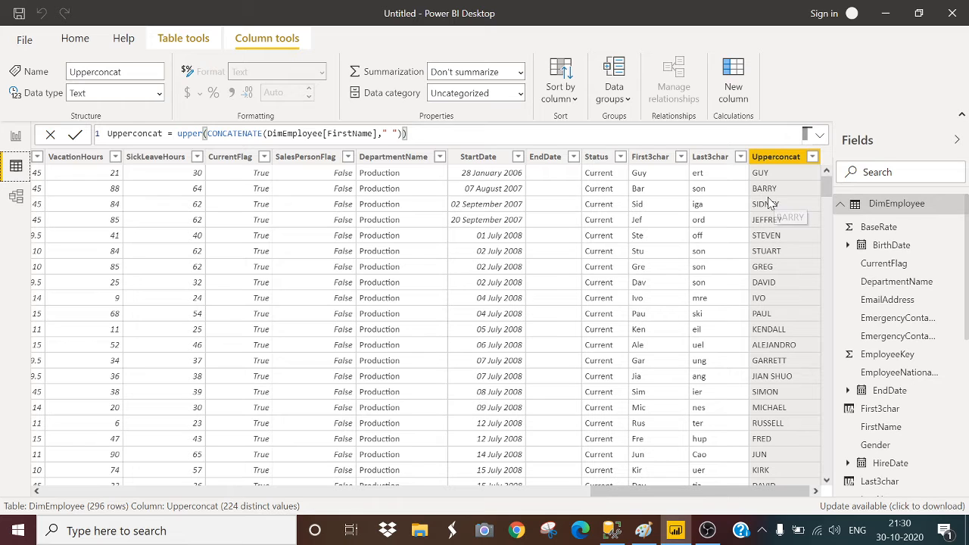
- Add the calculated column Uppername = upper(CONCATENATE(DimEmployee[Upperconcat],DimEmployee[LastName])) to DimEmployee
click(730, 87)
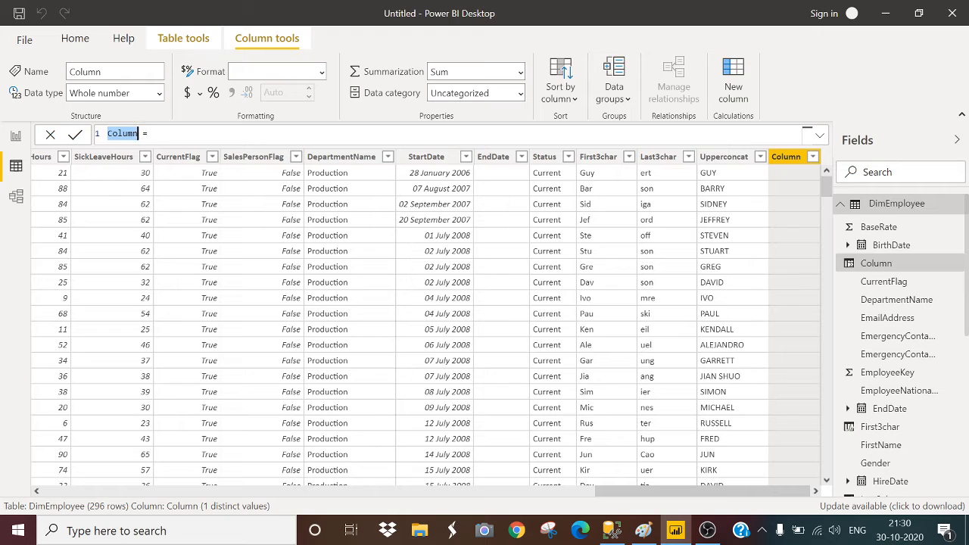
text(Uppername = )
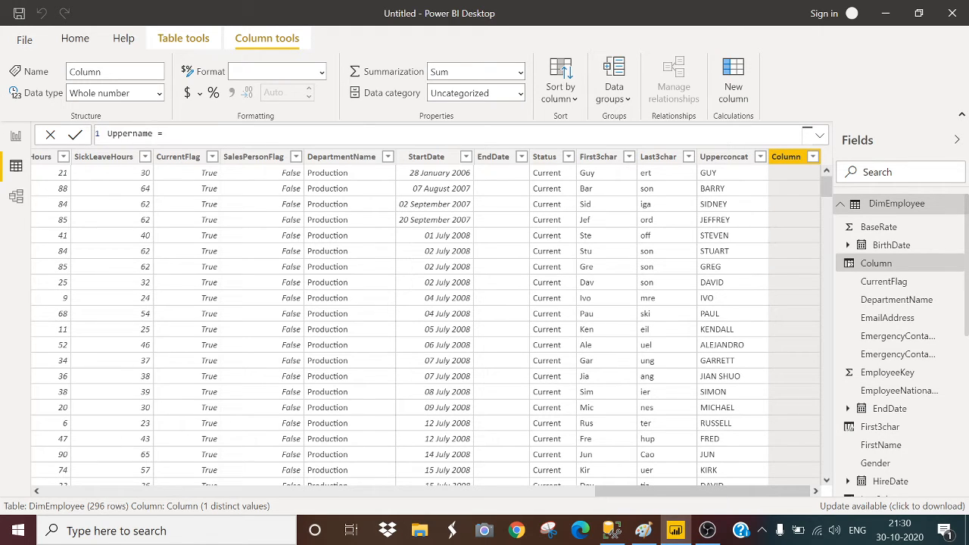
text(uppe)
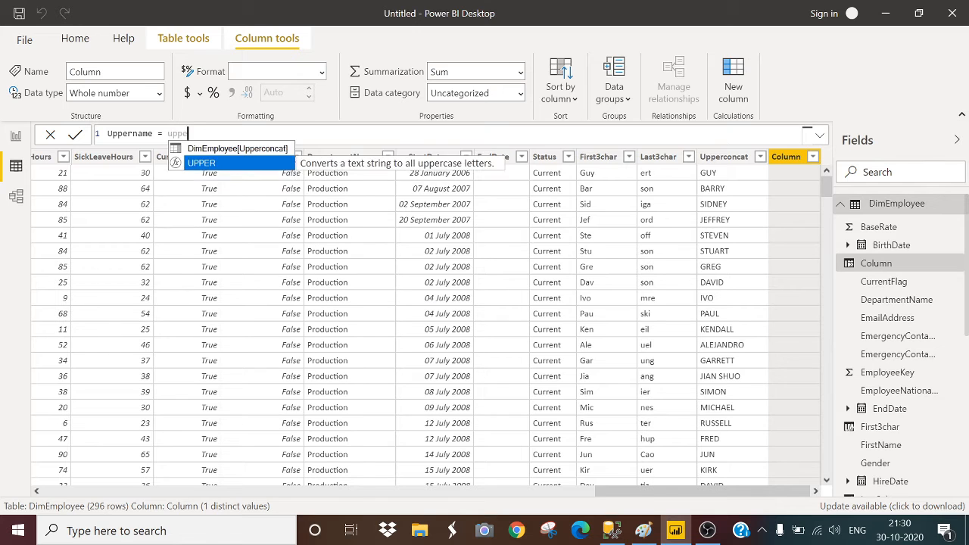
text(r(co)
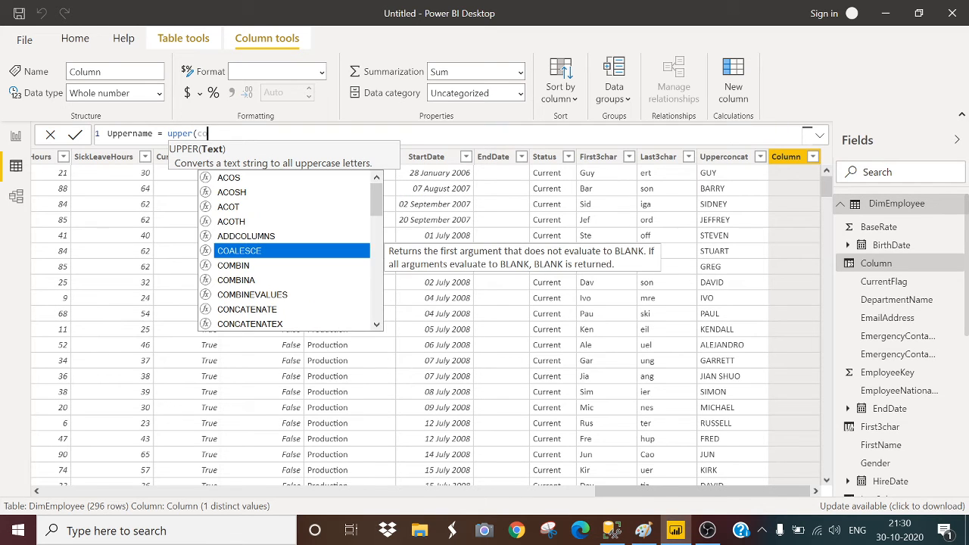
text(n)
key(Tab)
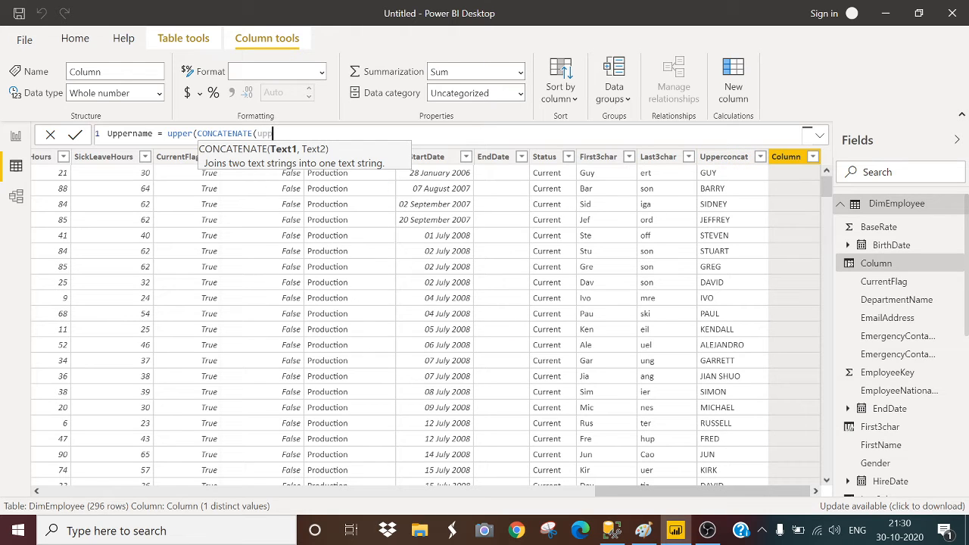
text(upp)
key(Up)
key(Tab)
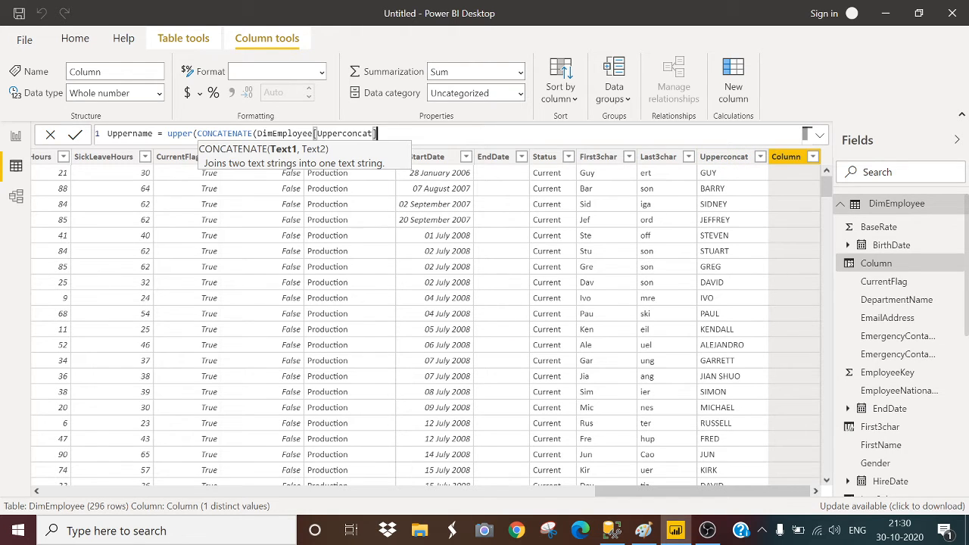
text(,)
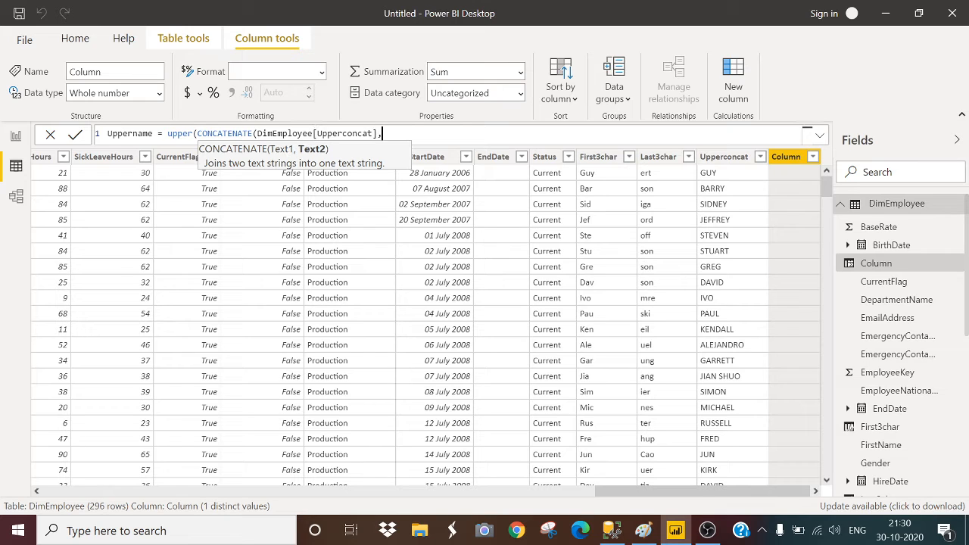
text(last)
key(Up)
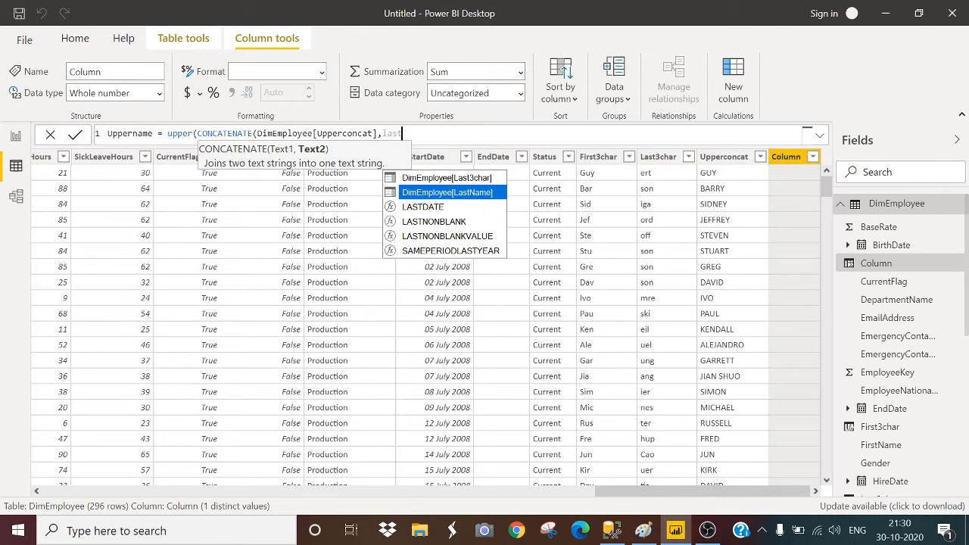
key(Tab)
text())
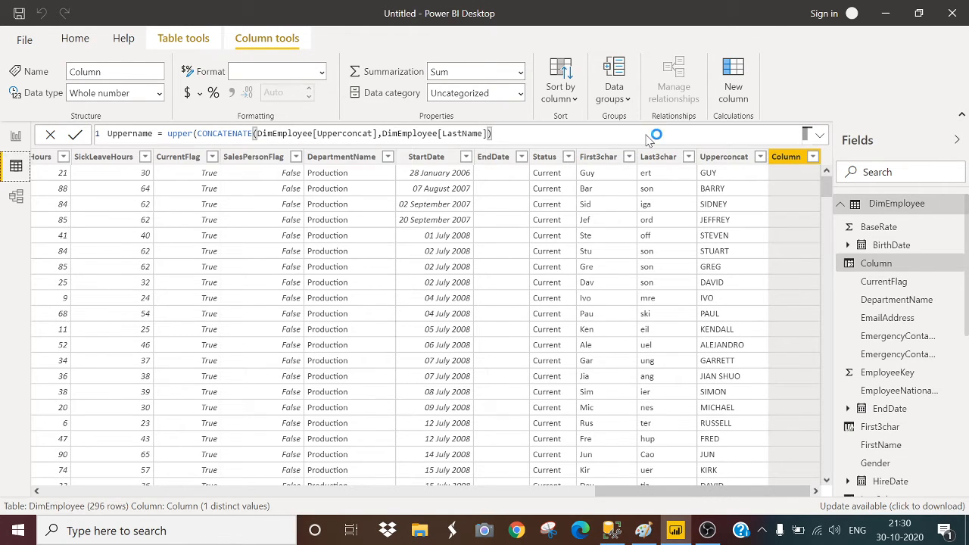
key(Return)
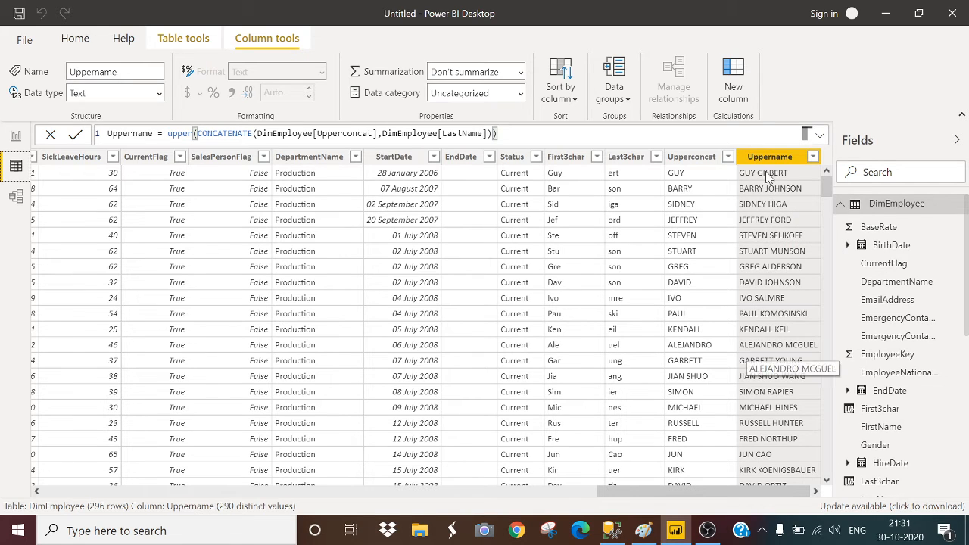
- Add the calculated column Lowerconcat = LOWER(CONCATENATE(DimEmployee[FirstName]," ")) to DimEmployee
click(728, 85)
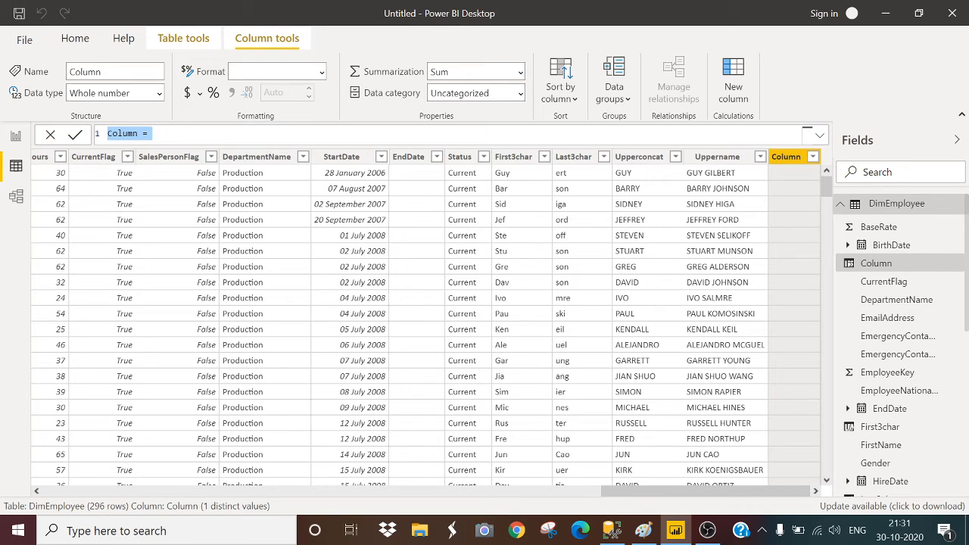
double_click(122, 133)
text(Lowerc)
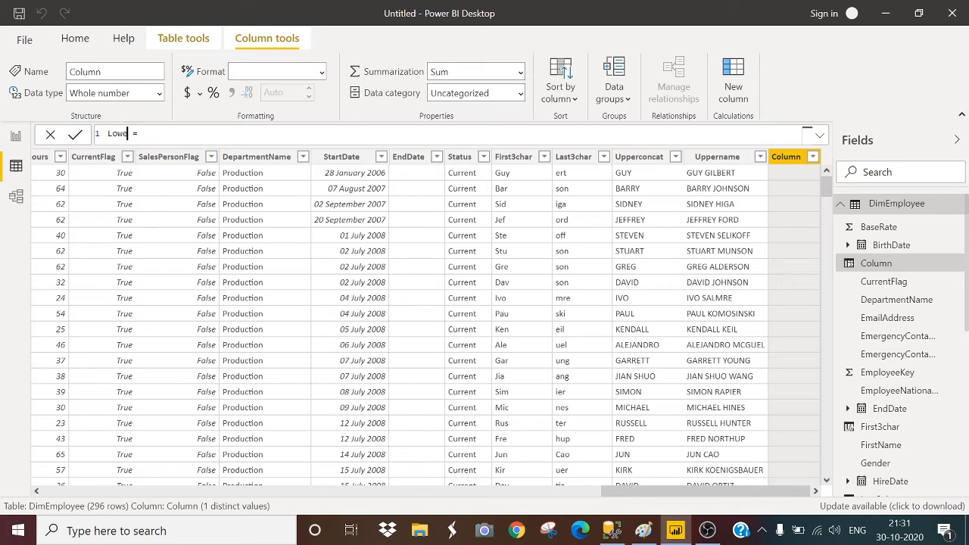
text(oncat = lowe)
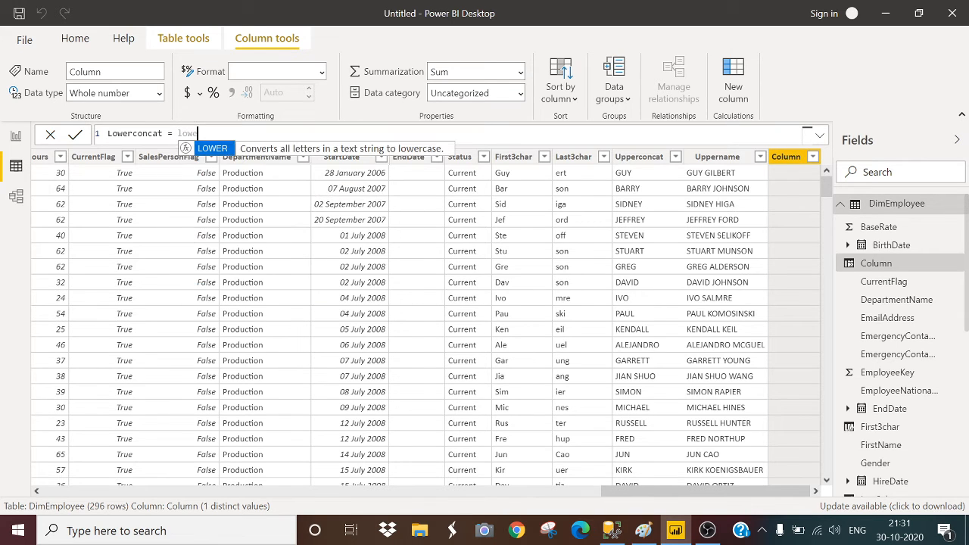
key(Tab)
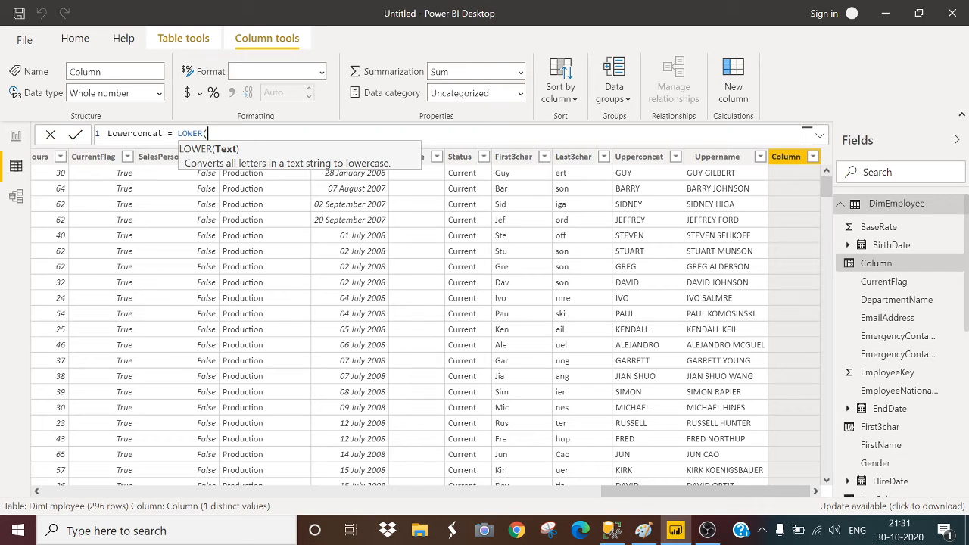
text(con)
key(Tab)
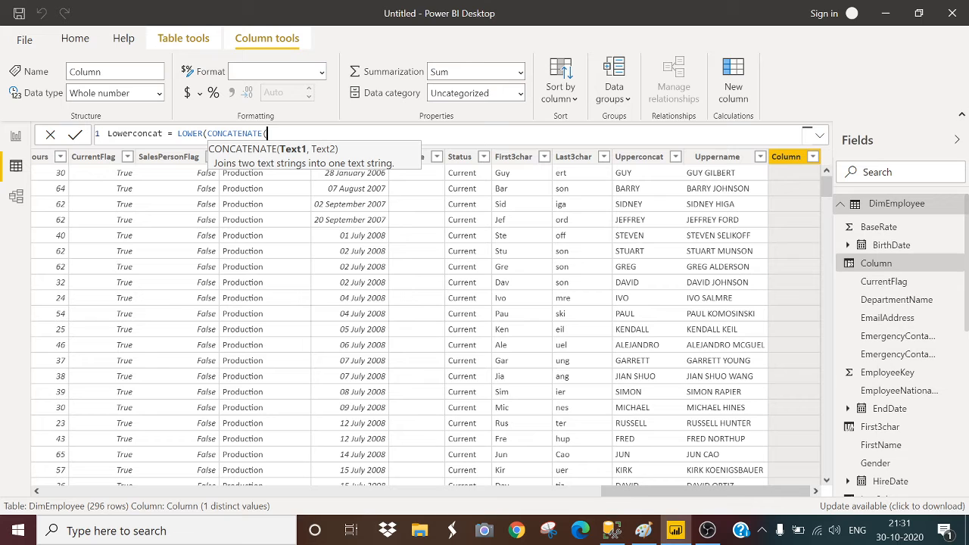
text(f)
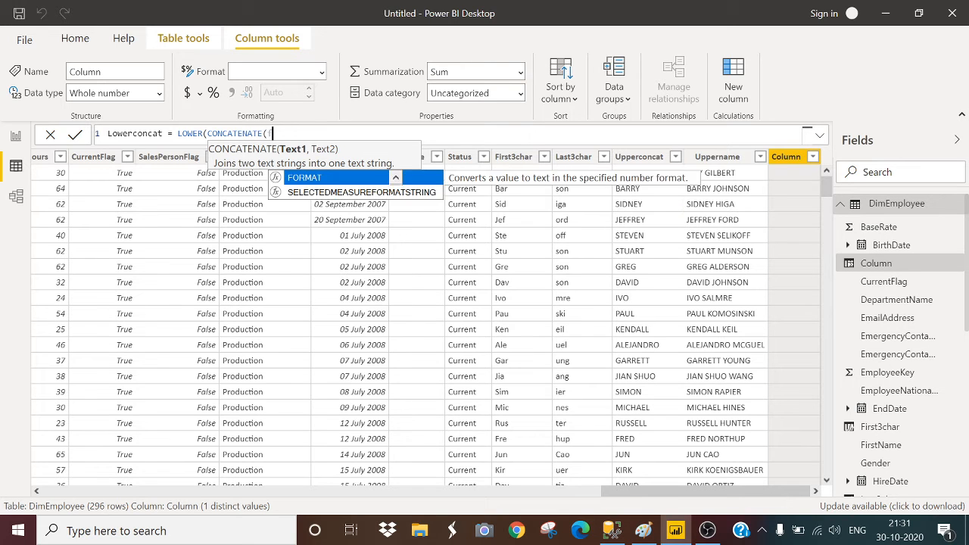
text(ir)
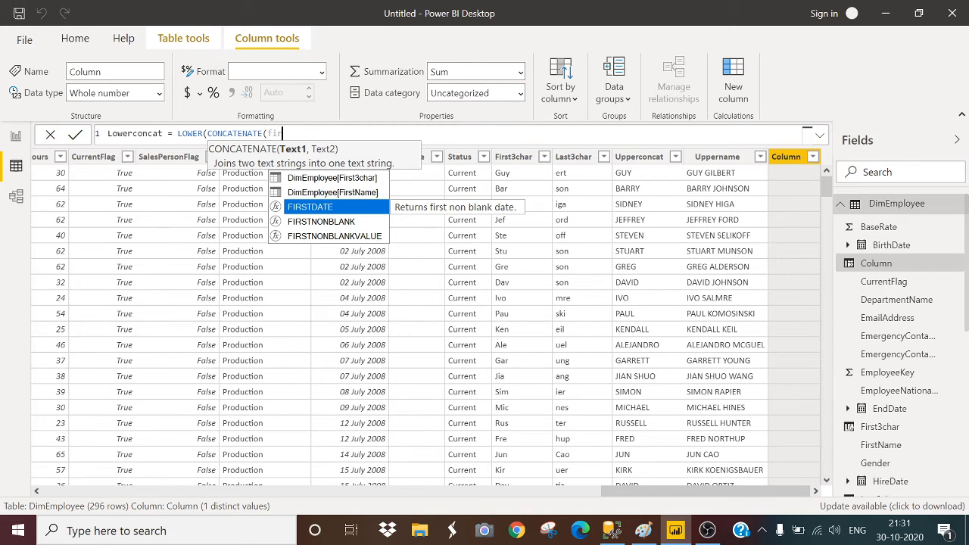
key(Up)
key(Tab)
text(,)
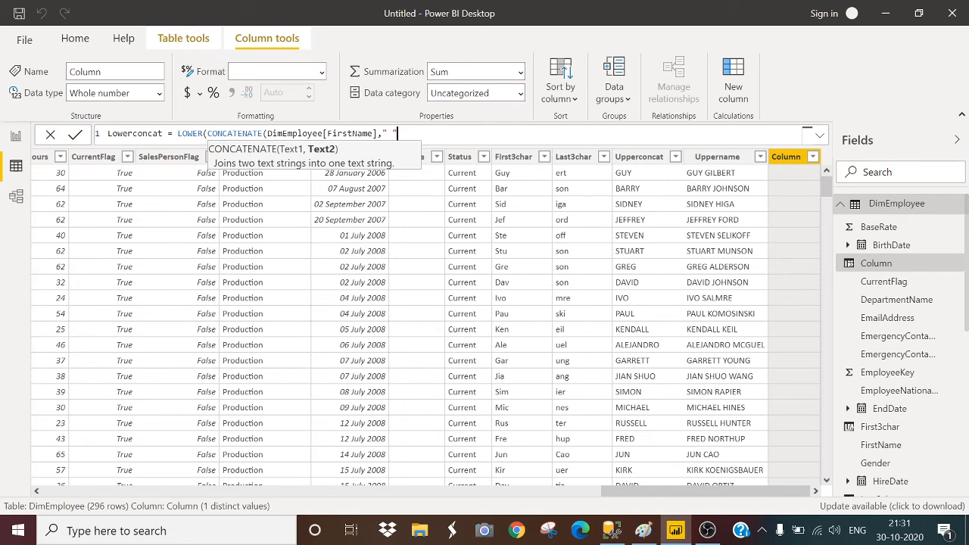
text(" "))
key(Return)
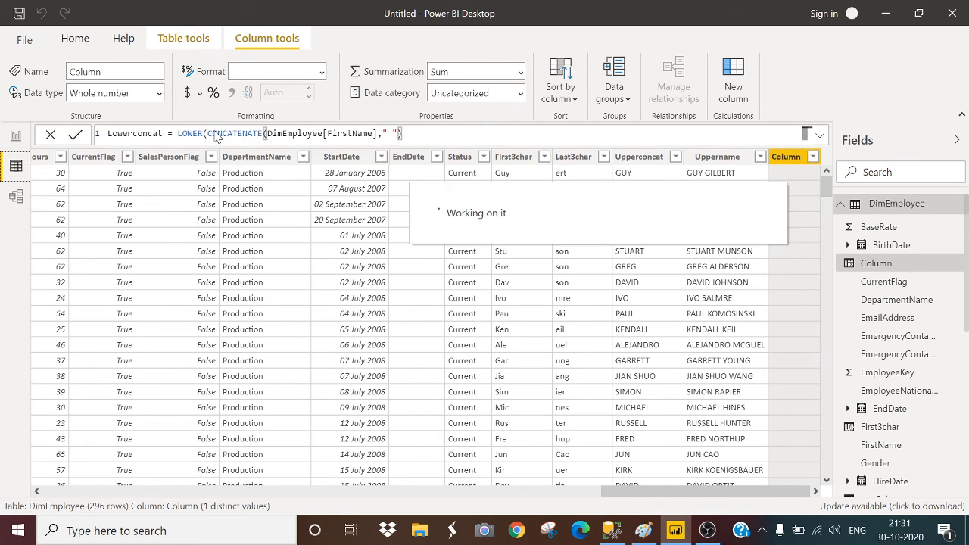
text())
key(Return)
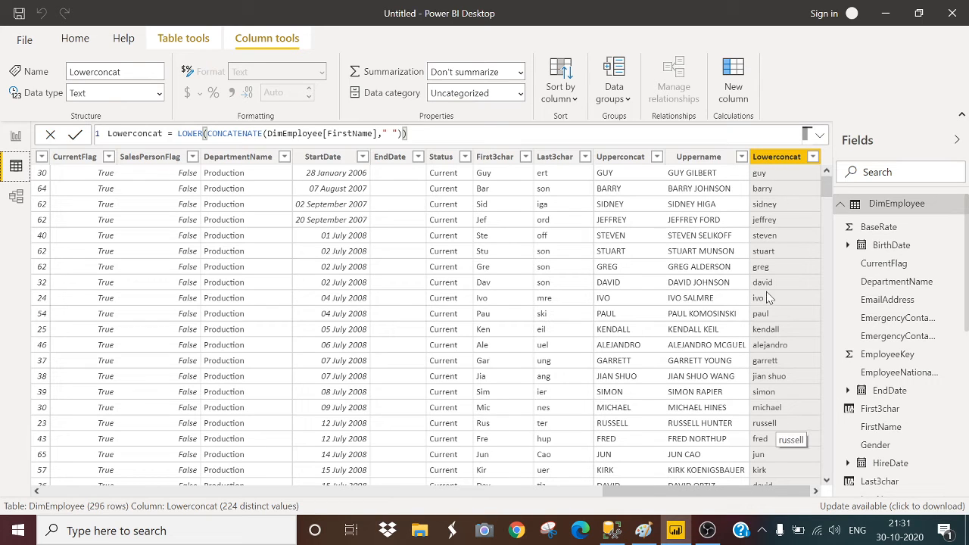
- Add the calculated column LOwername = UPPER(CONCATENATE(DimEmployee[FirstName],DimEmployee[LastName])) to DimEmployee
click(734, 80)
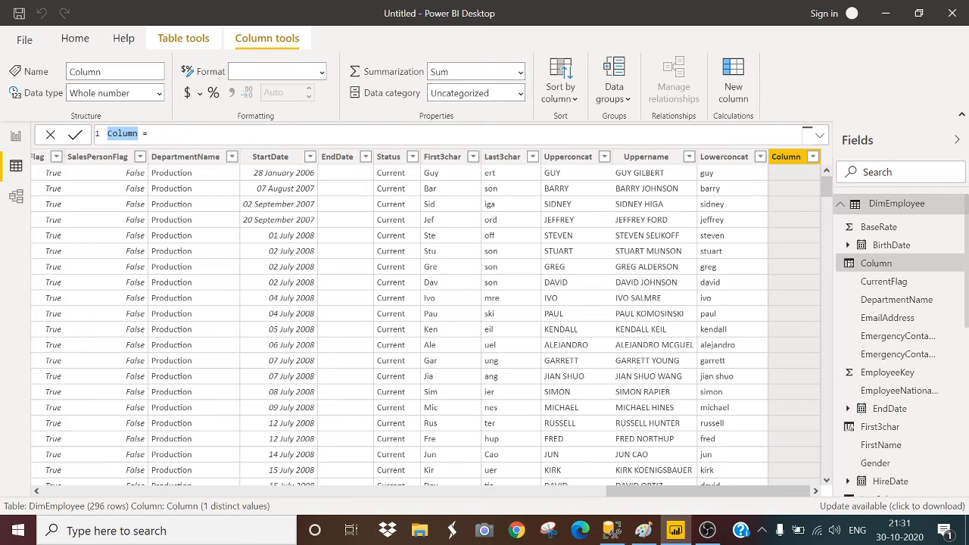
text(Lowernameupp)
key(Tab)
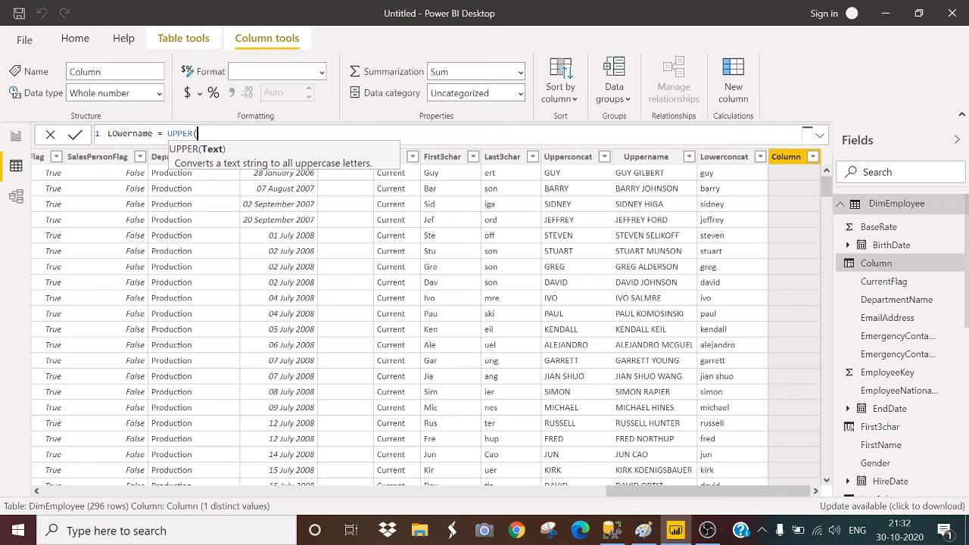
text(con)
key(Tab)
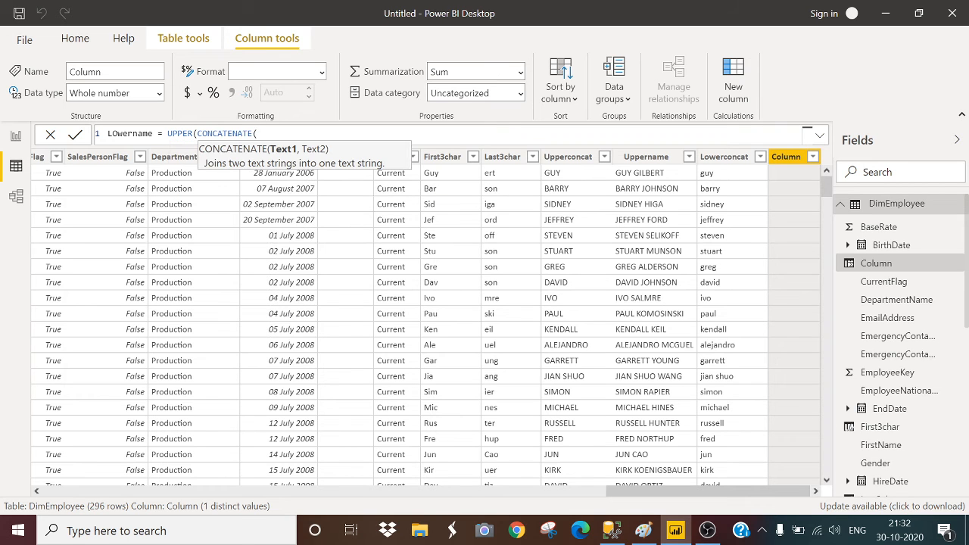
text(fir)
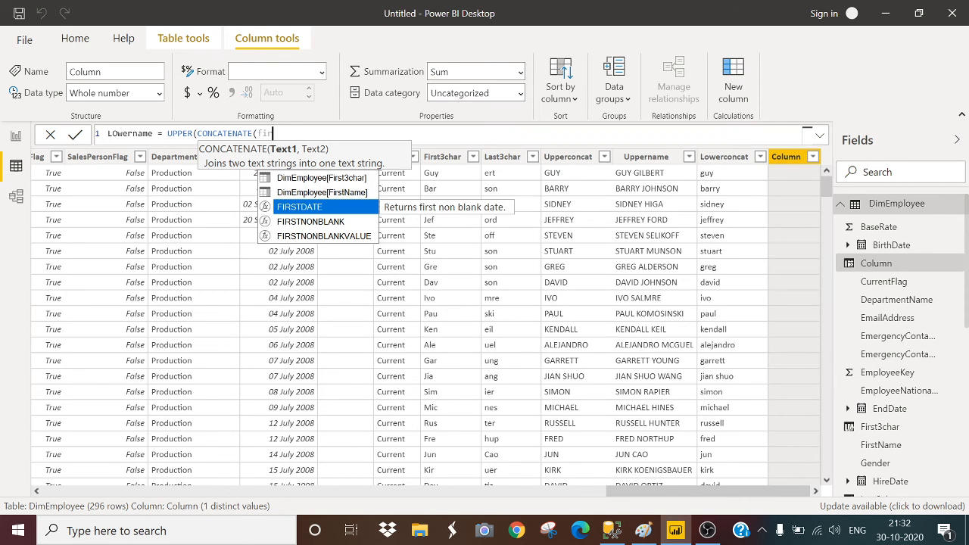
key(Up)
key(Tab)
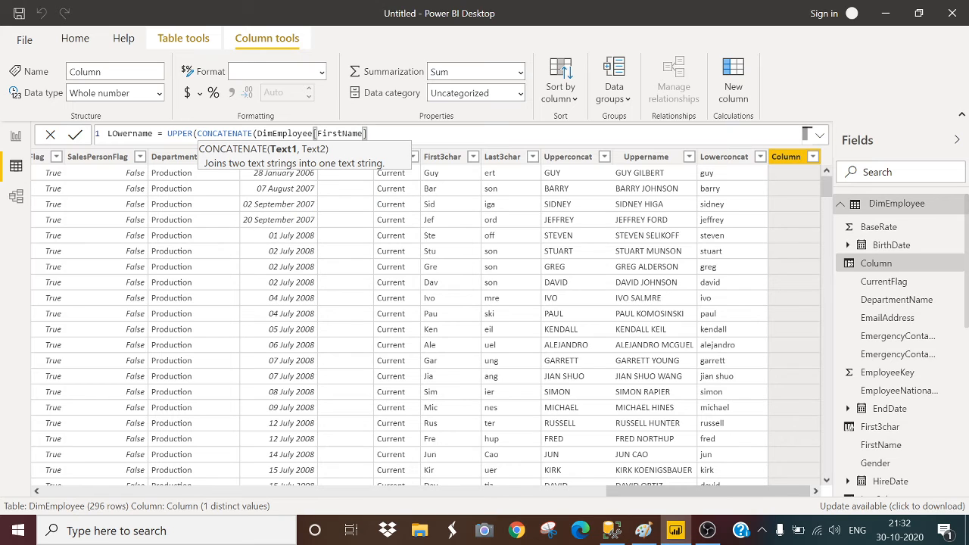
text(,las)
key(Up)
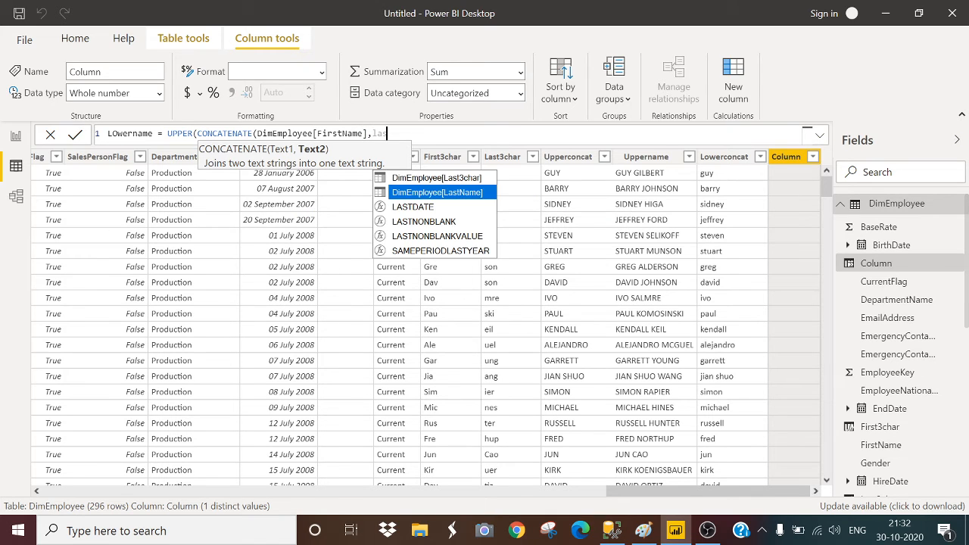
key(Tab)
text())
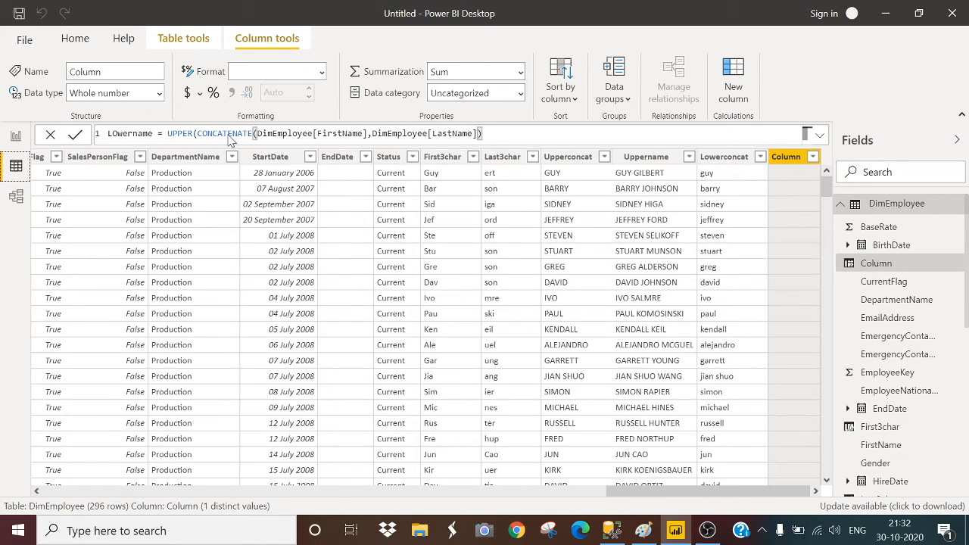
key(Return)
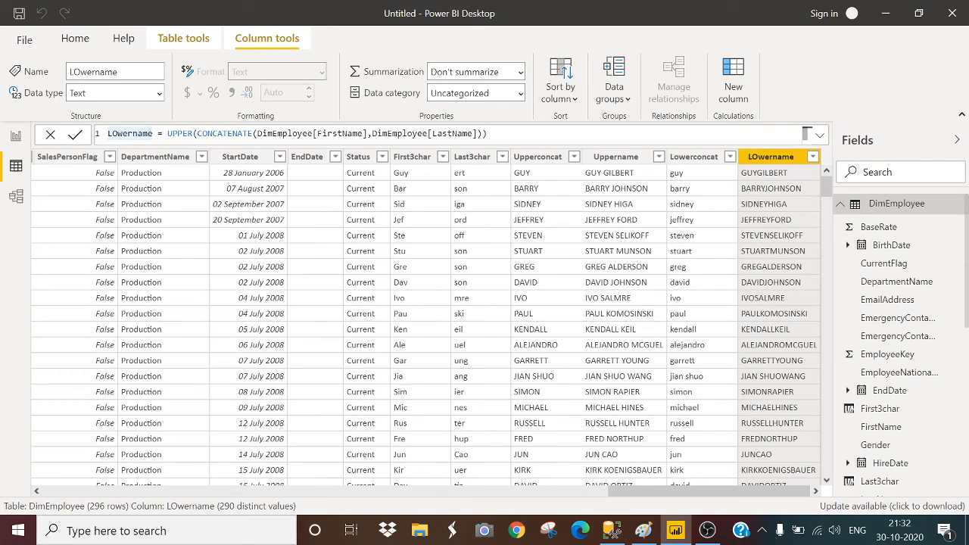
- In the LOwername formula, replace UPPER with lower and the first CONCATENATE argument with DimEmployee[Lowerconcat]
drag(194, 133, 167, 133)
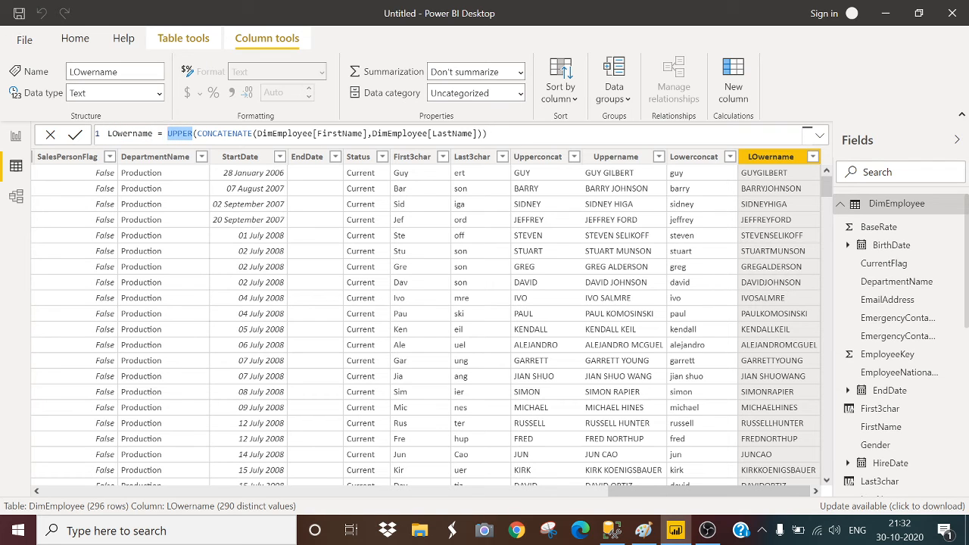
text(lo)
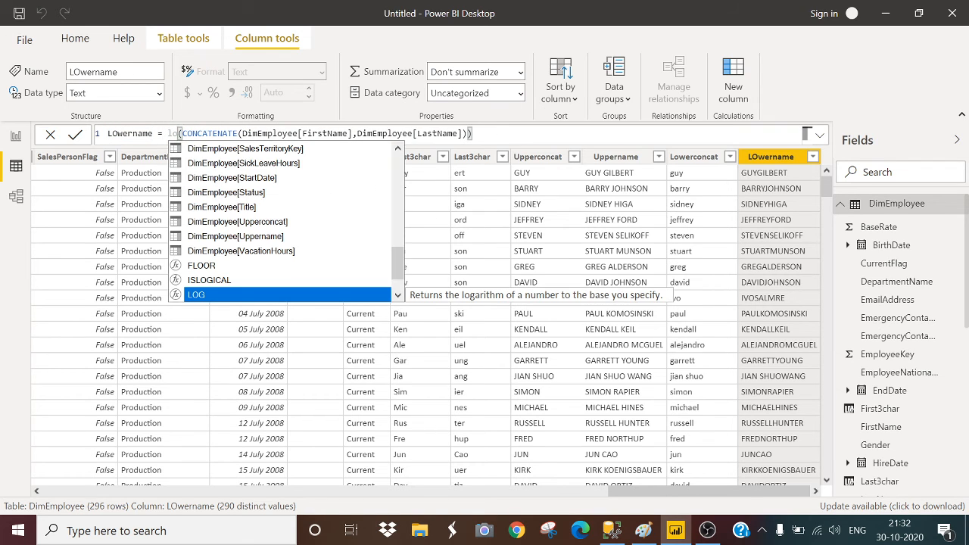
text(wer)
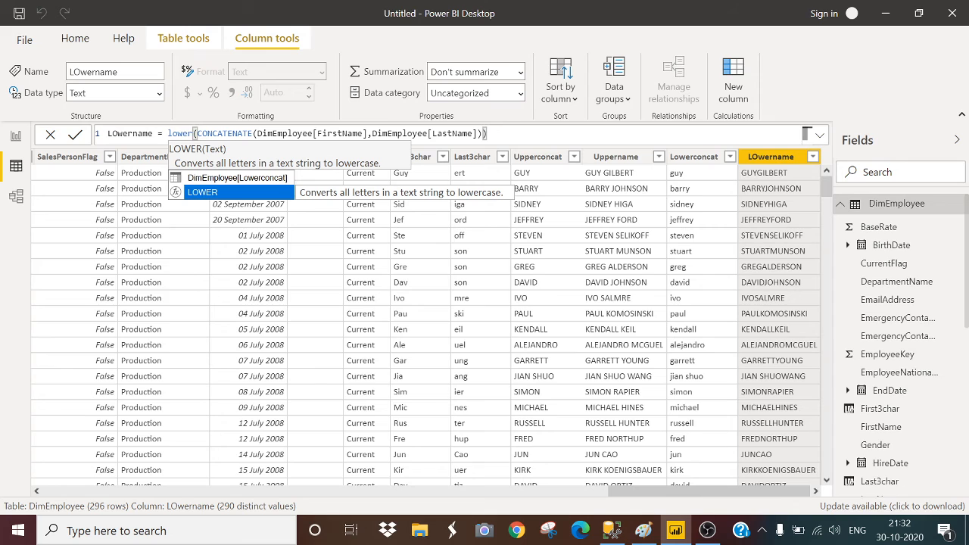
key(Escape)
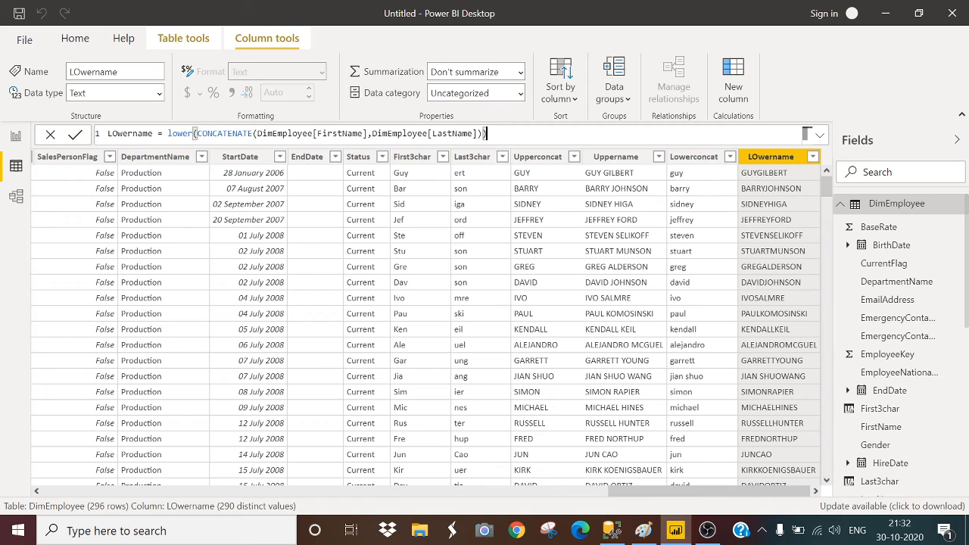
drag(367, 133, 256, 133)
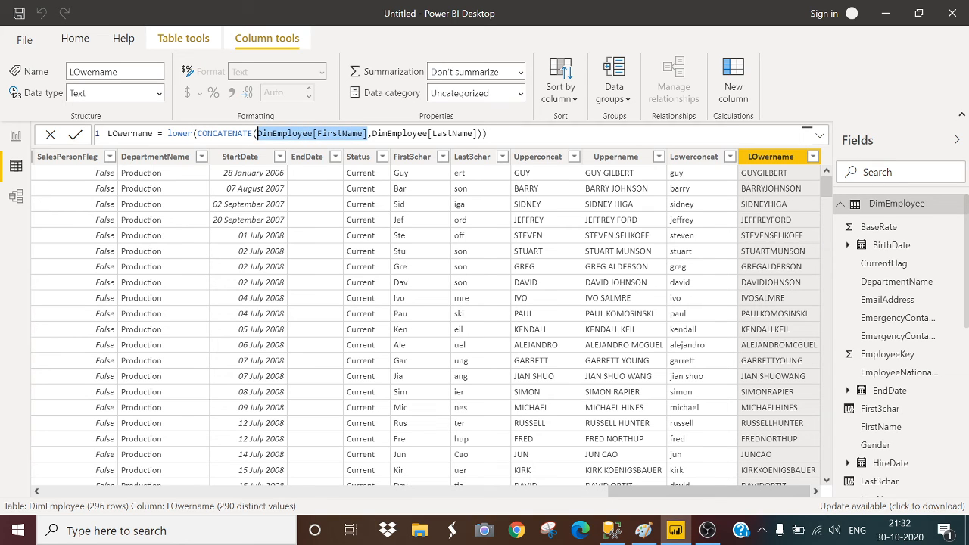
text(low)
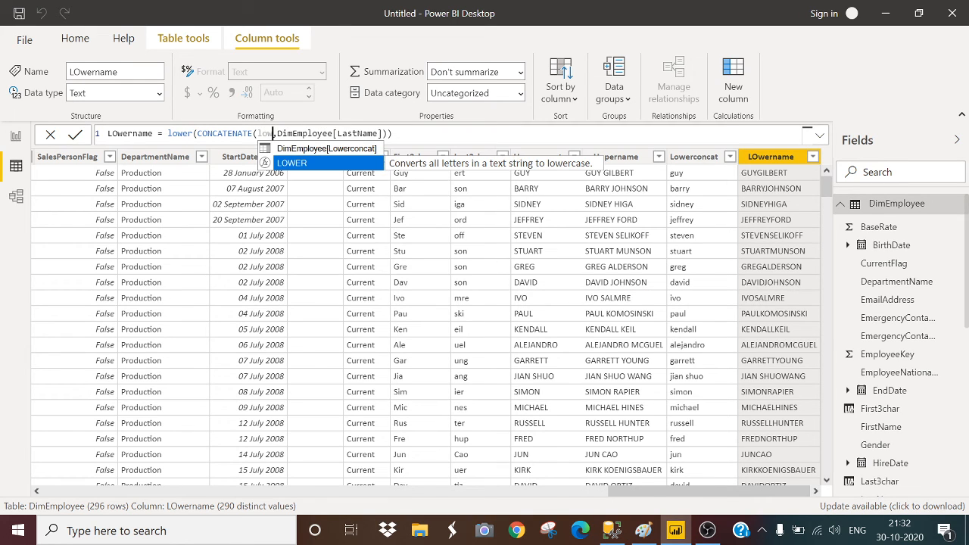
key(Up)
key(Tab)
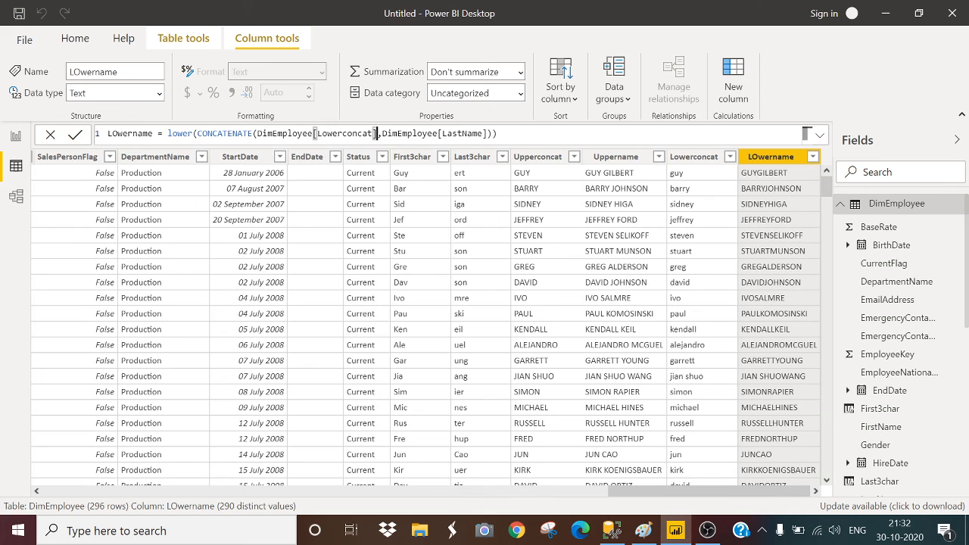
key(Return)
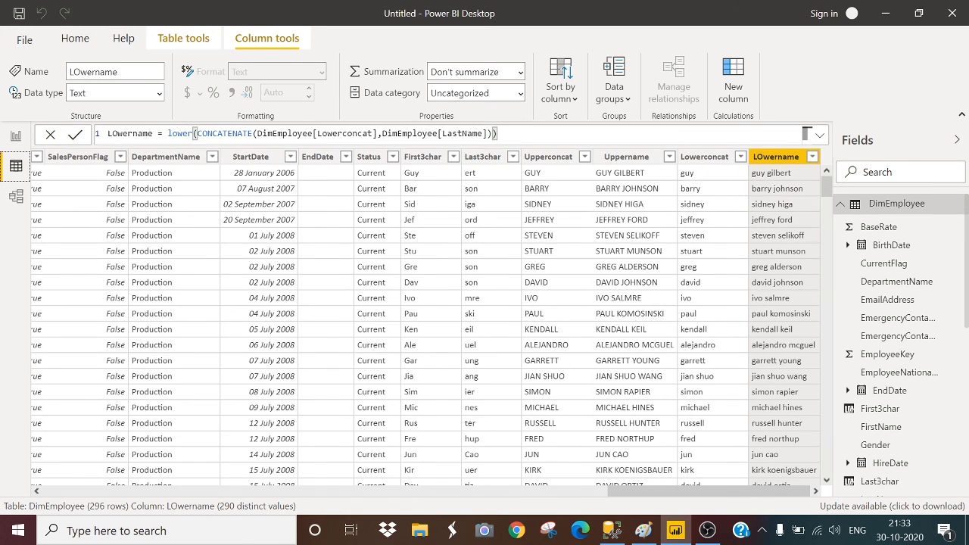
- Correct the capitalisation of the LOwername column's name in its formula to Lowername
click(117, 134)
key(BackSpace)
text(o)
key(Return)
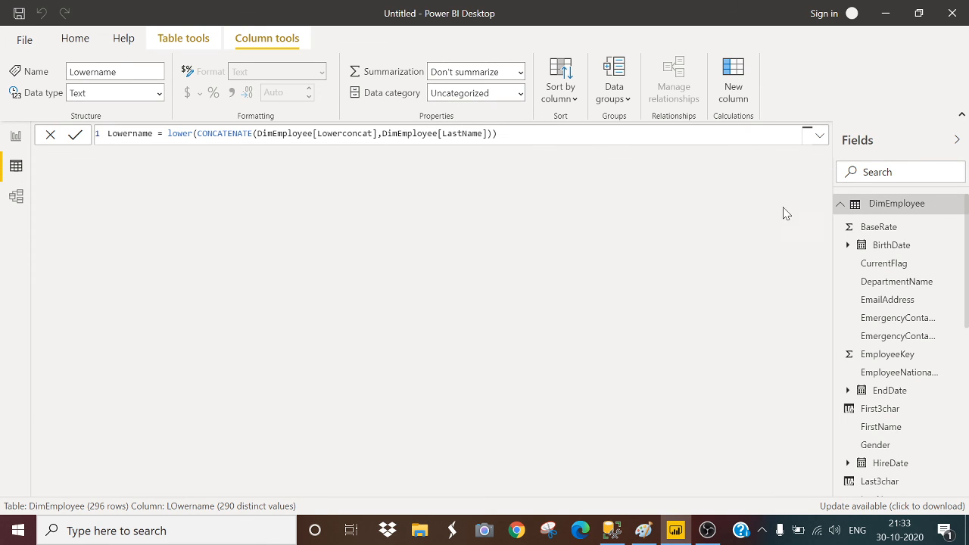